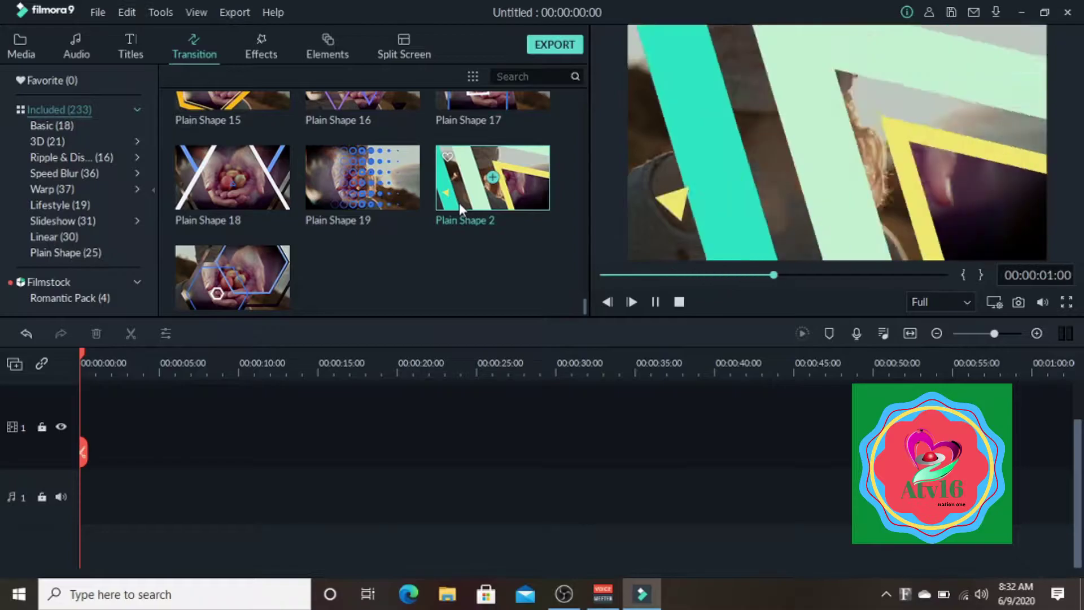
- Preview several Plain Shape and Linear transitions, including Plain Shape 7, 8 and 9 and Linear 13 and 15
click(268, 279)
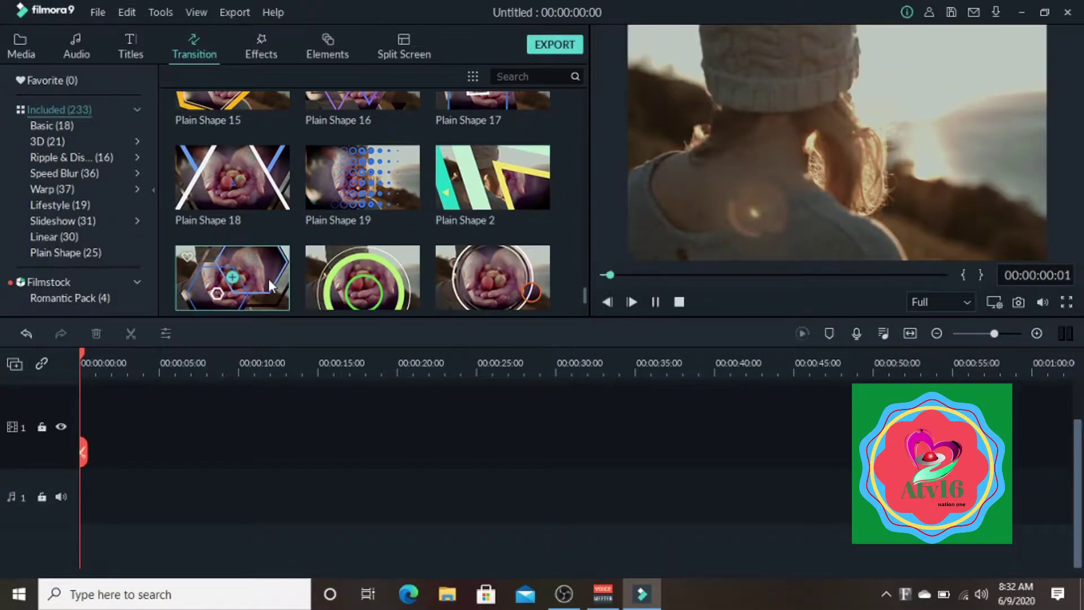
scroll(305, 286, down, 5)
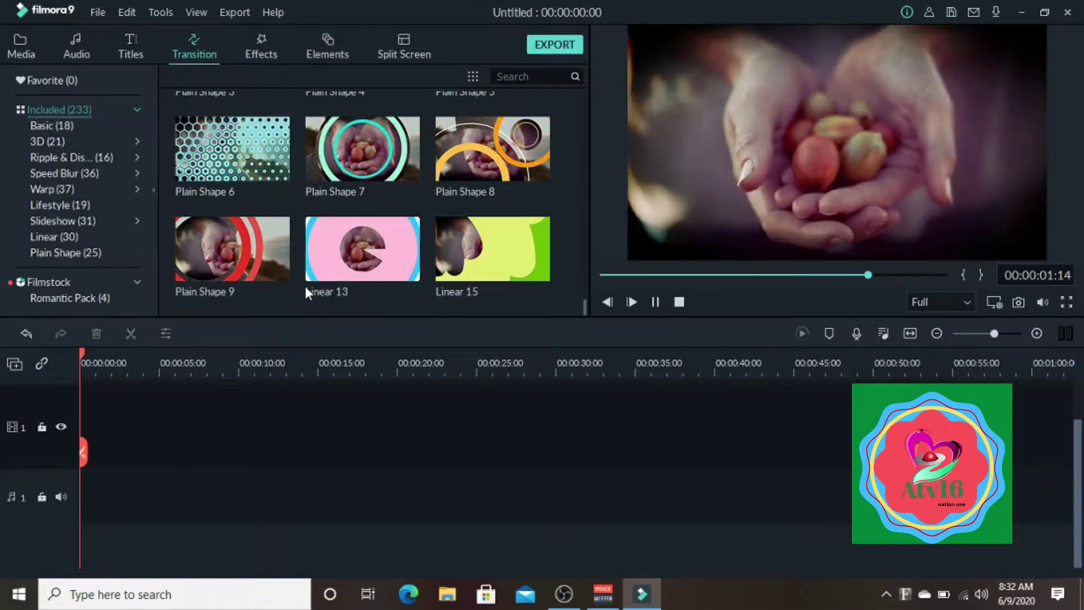
click(384, 172)
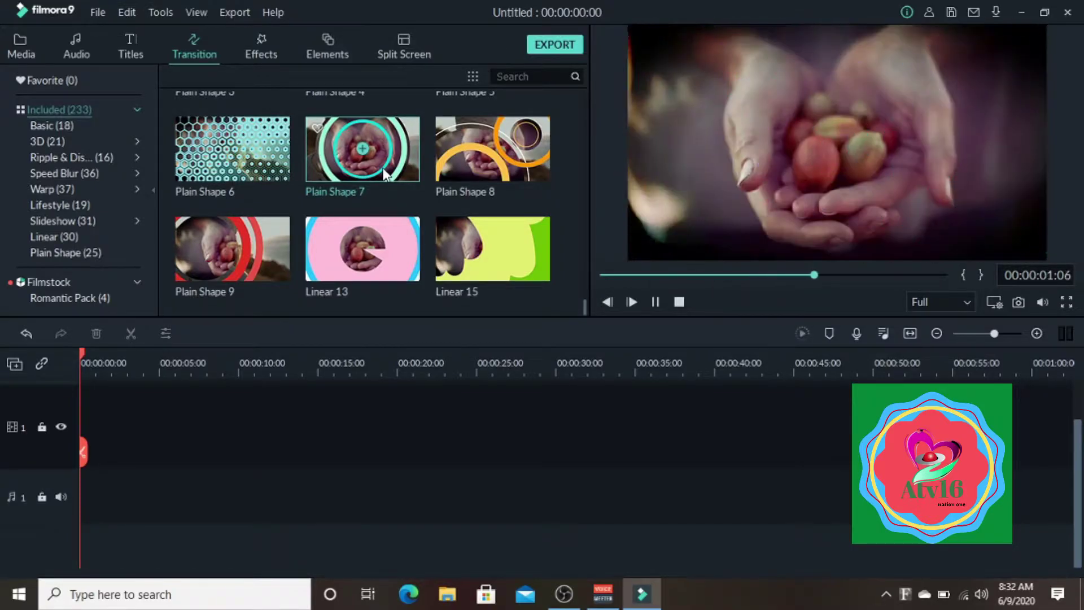
click(451, 147)
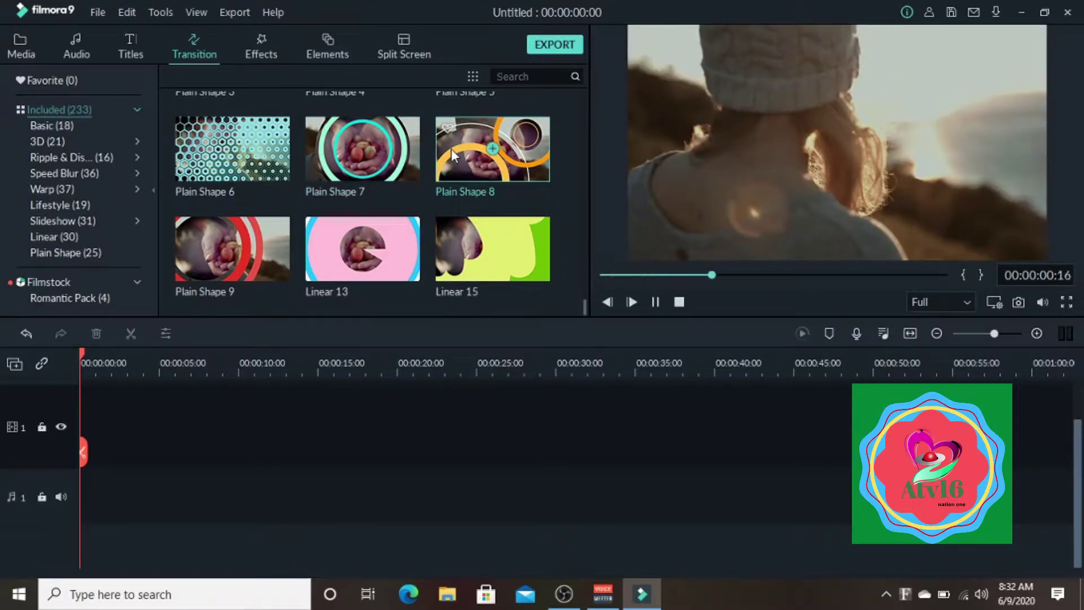
click(267, 253)
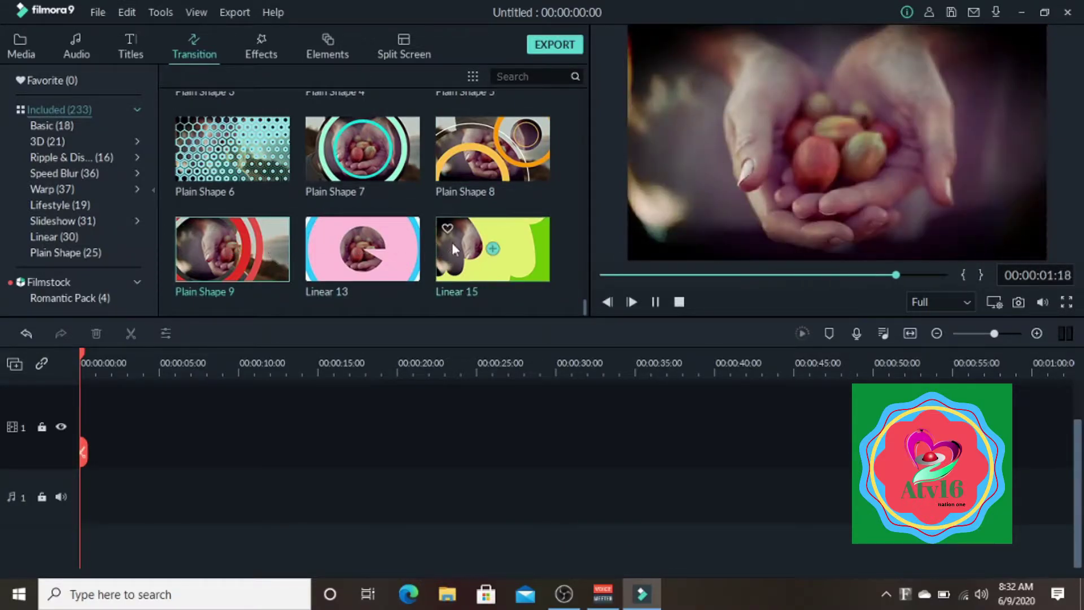
click(361, 249)
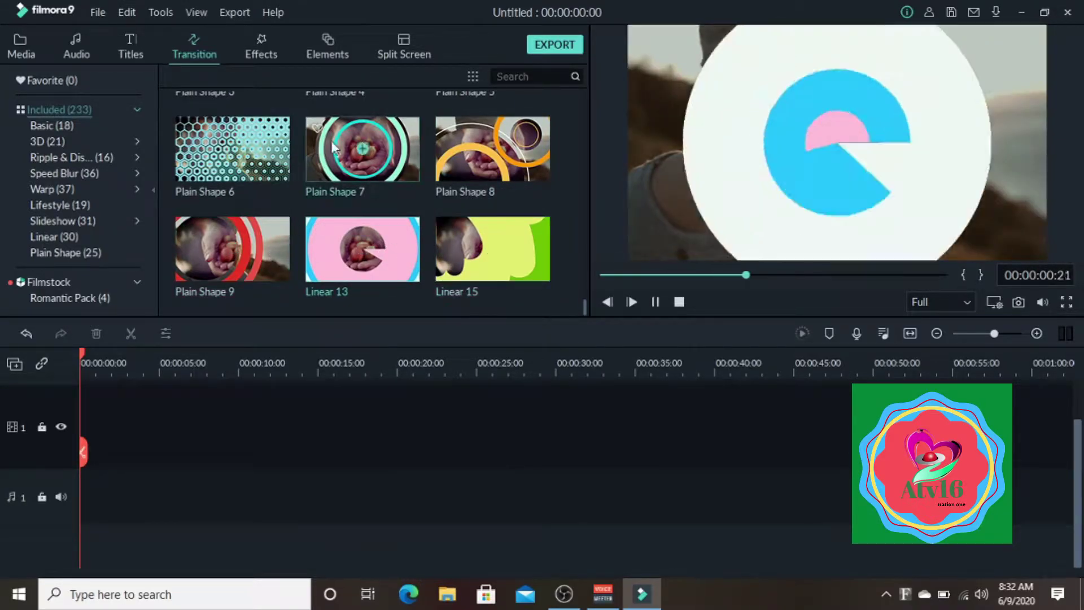
click(516, 252)
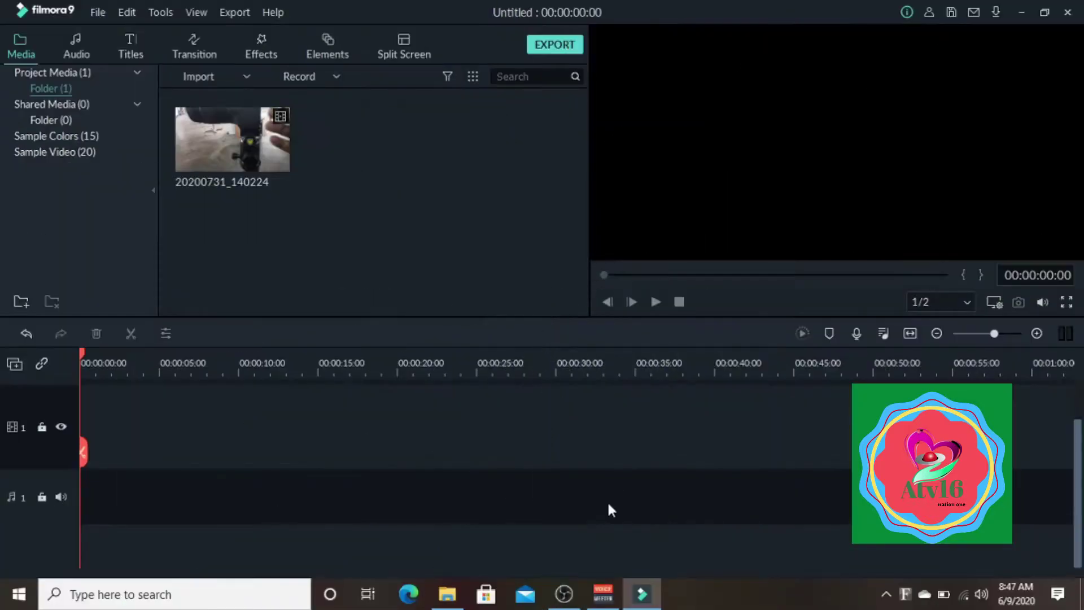
- Start a voiceover recording with VoiceMeeter Output (VB-Audio VoiceMeeter VAIO) as the recording device
click(855, 334)
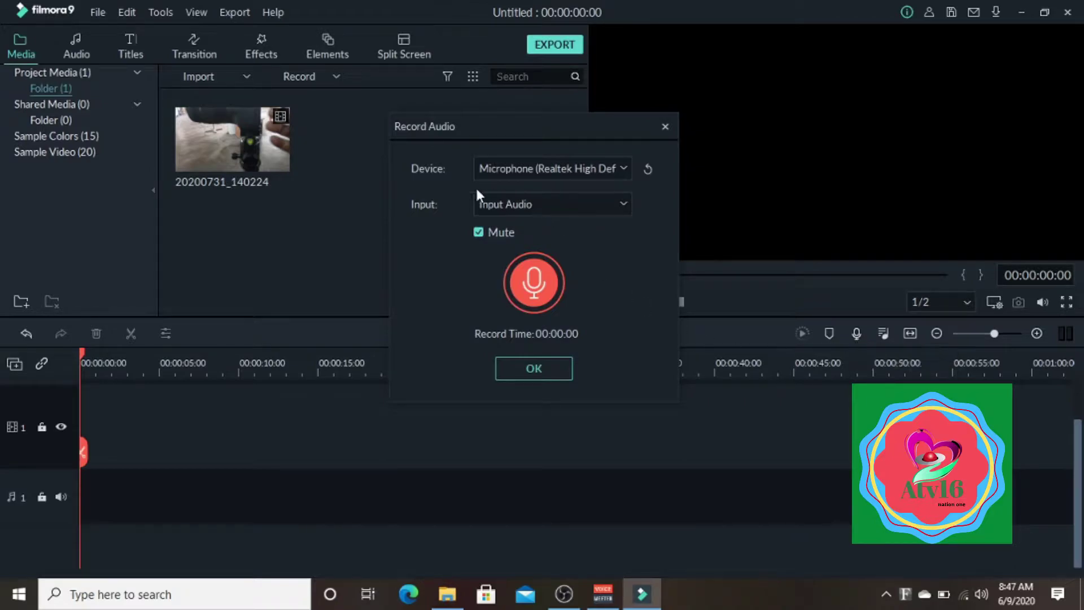
click(614, 172)
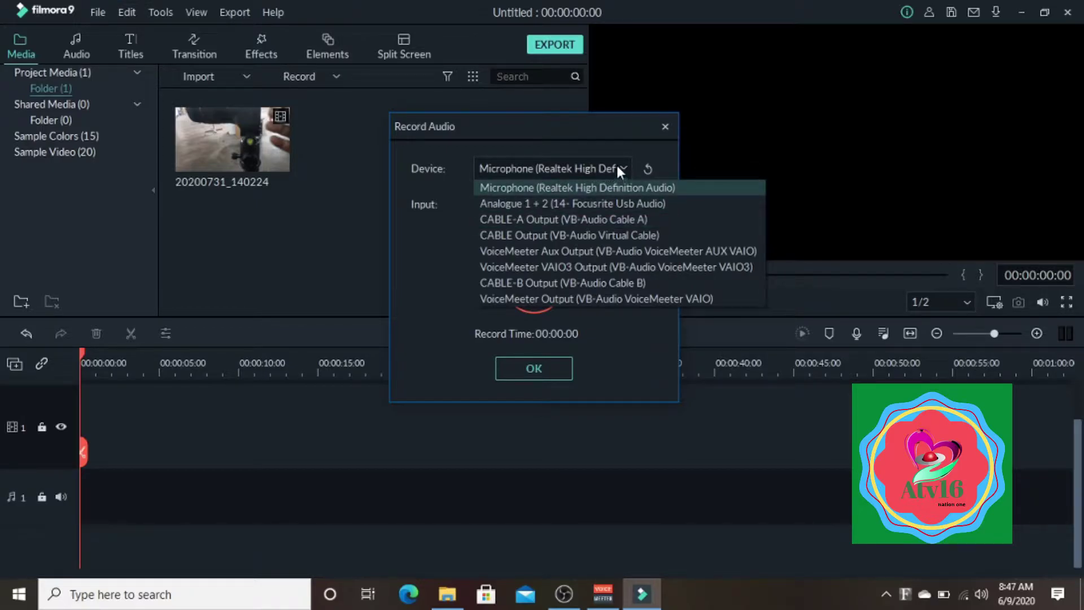
click(607, 298)
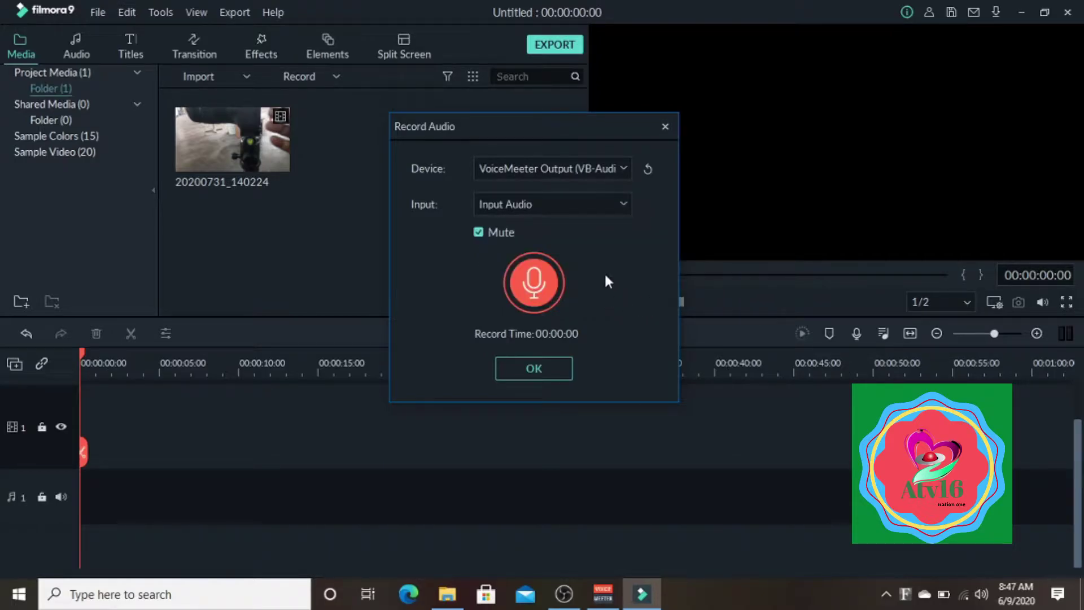
click(534, 282)
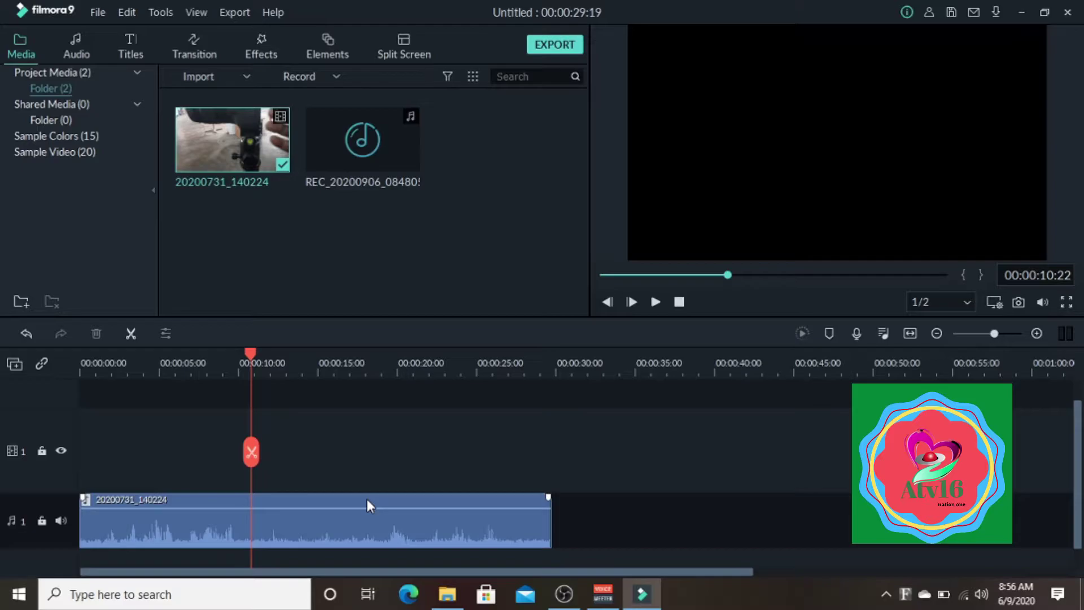
- Delete the 20200731_140224 audio clip from audio track 1
click(324, 527)
click(94, 334)
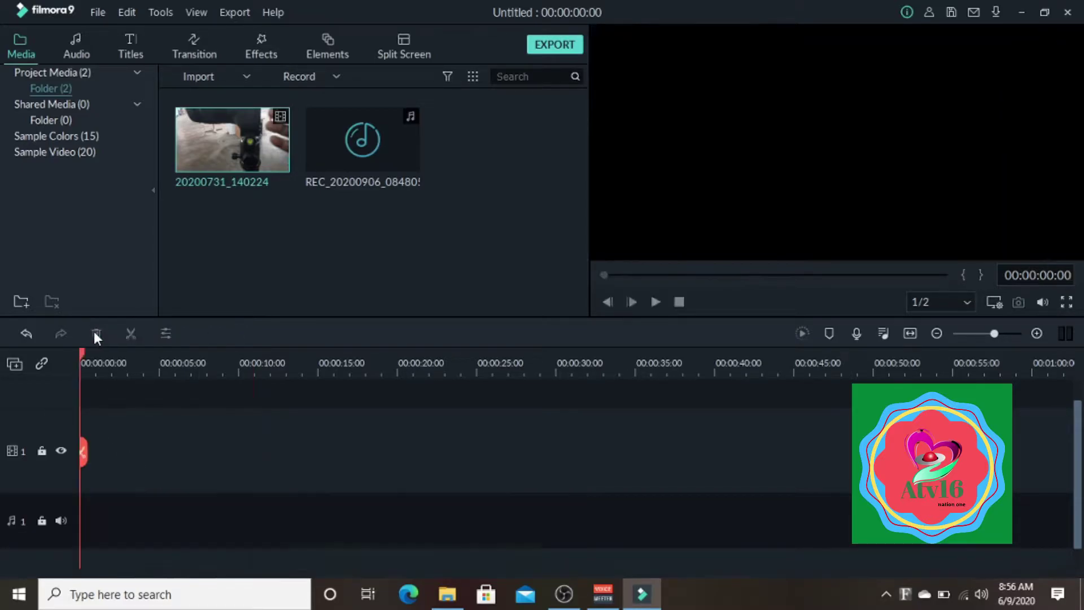
- Place the video 20200731_140224 at the start of video track 1 and detach its audio
drag(272, 158, 78, 430)
click(542, 333)
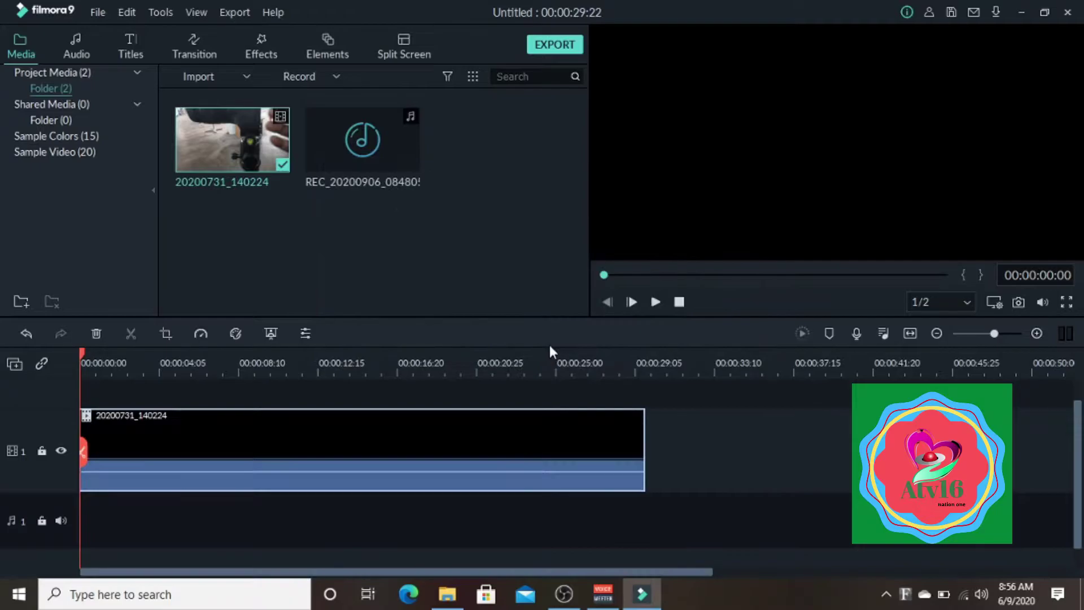
scroll(697, 471, up, 1)
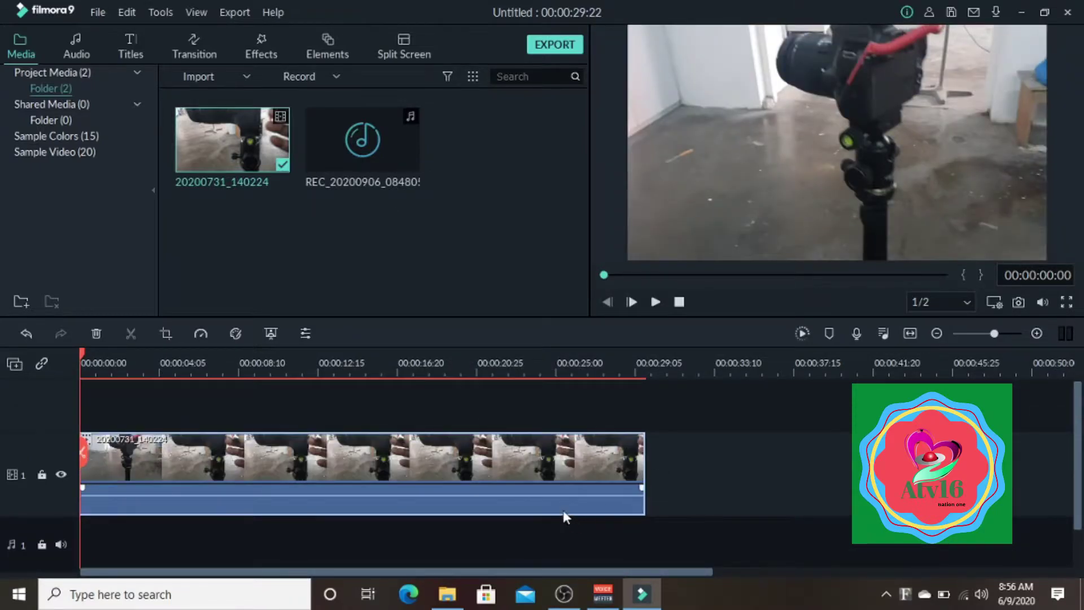
right_click(414, 460)
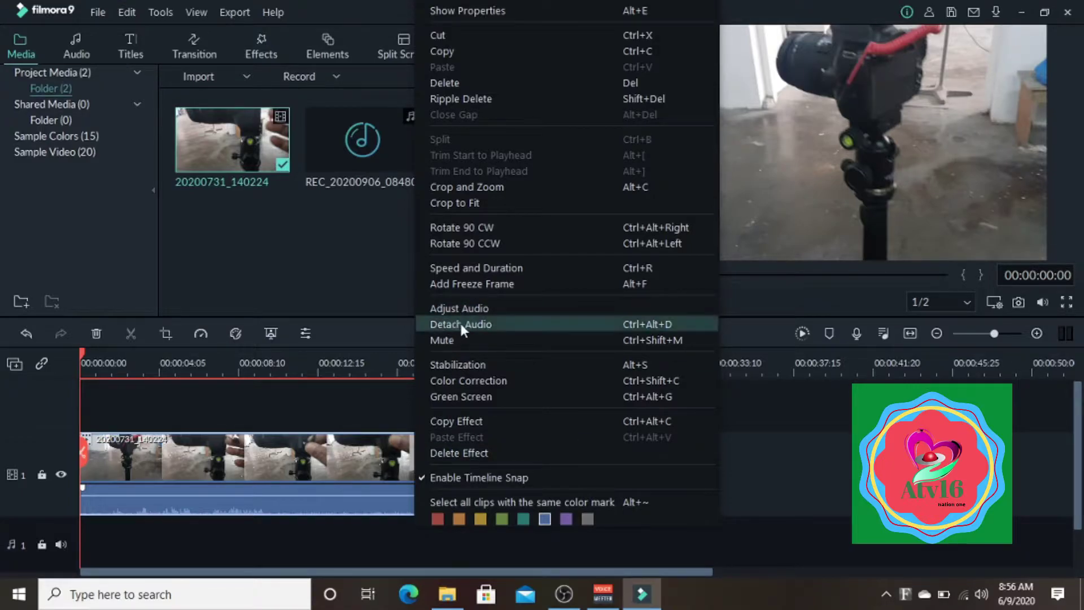
click(548, 324)
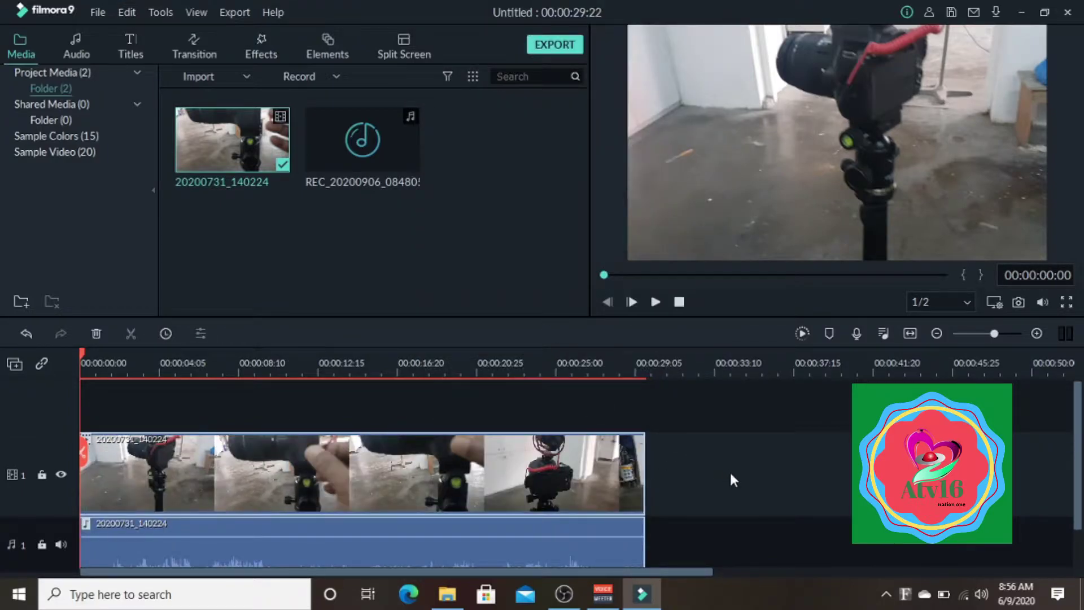
scroll(733, 476, down, 1)
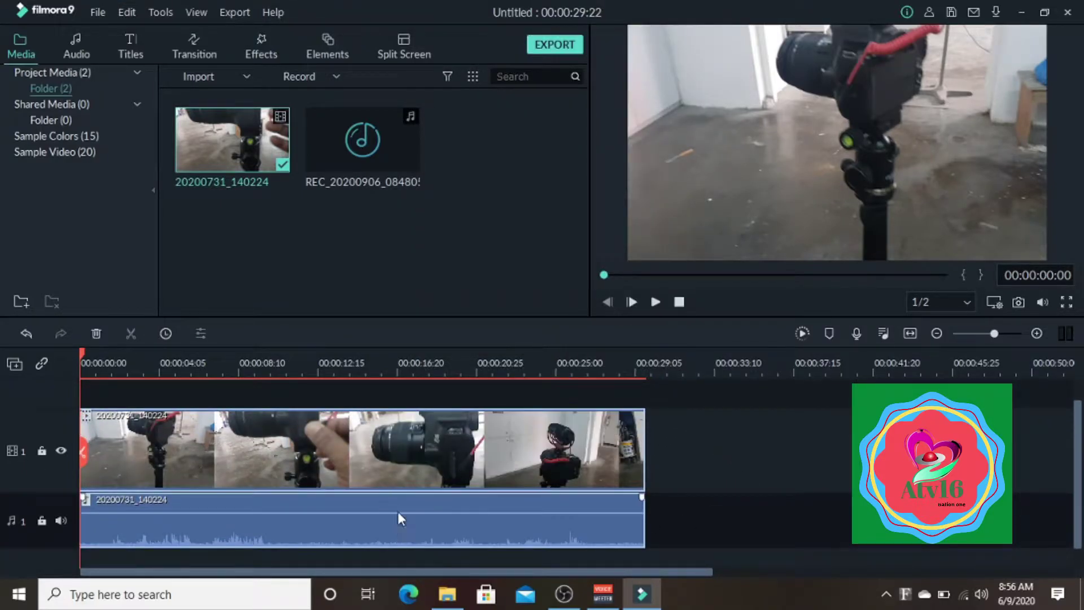
- Shift the detached audio to start at about 18 seconds with the video at the timeline's start, and play the video briefly
drag(425, 445, 946, 443)
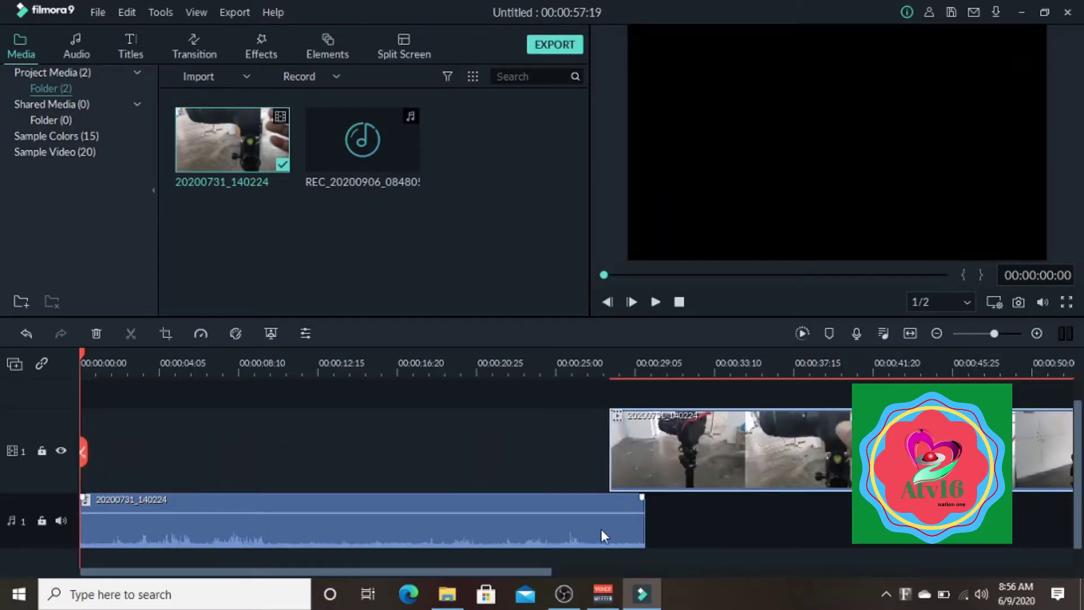
drag(578, 530, 926, 530)
drag(761, 472, 308, 449)
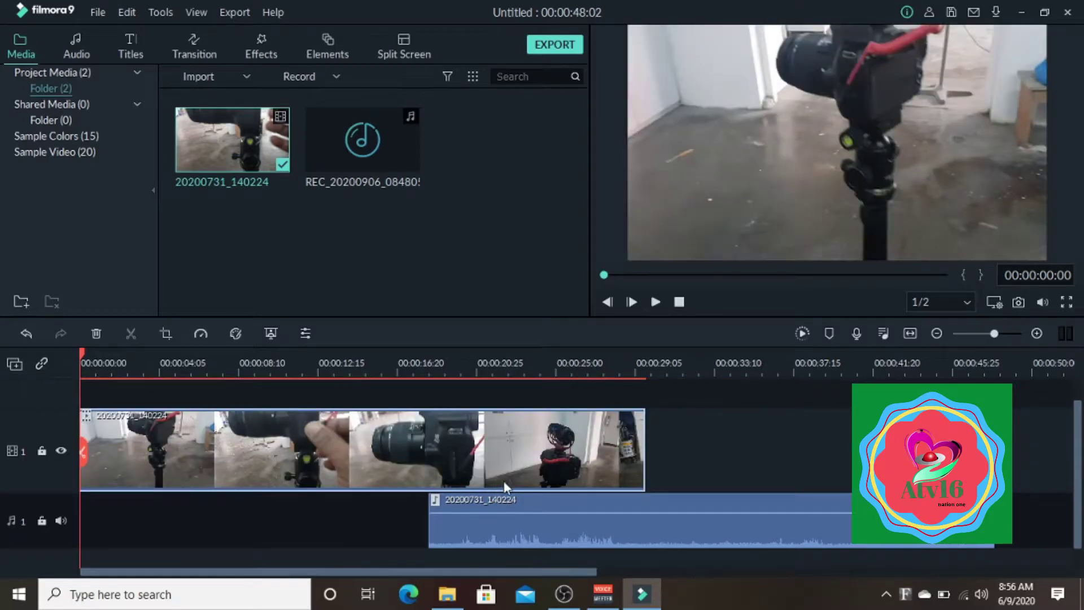
click(655, 302)
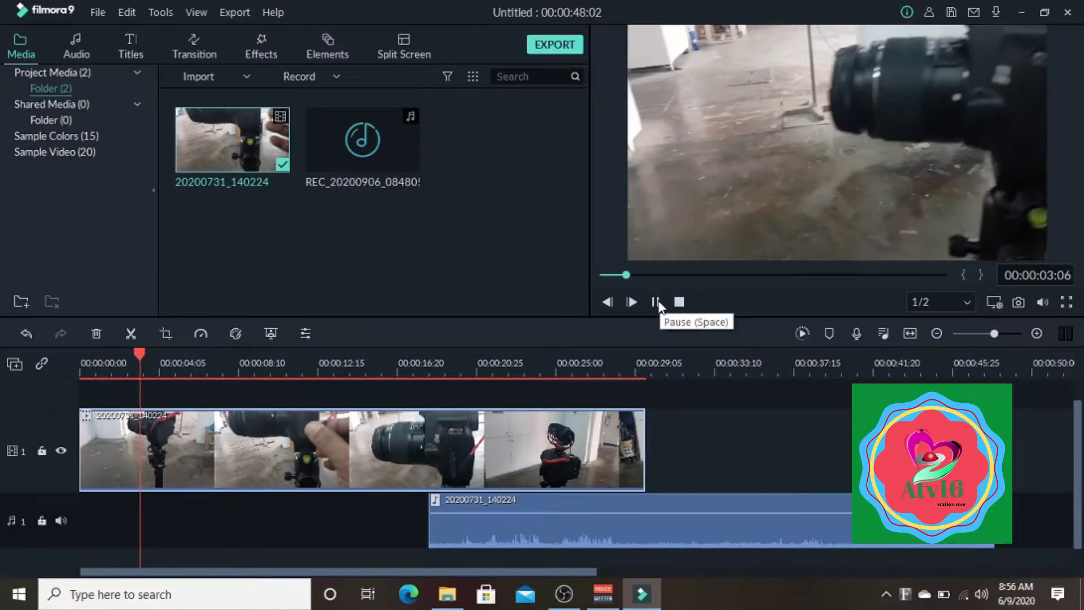
click(656, 302)
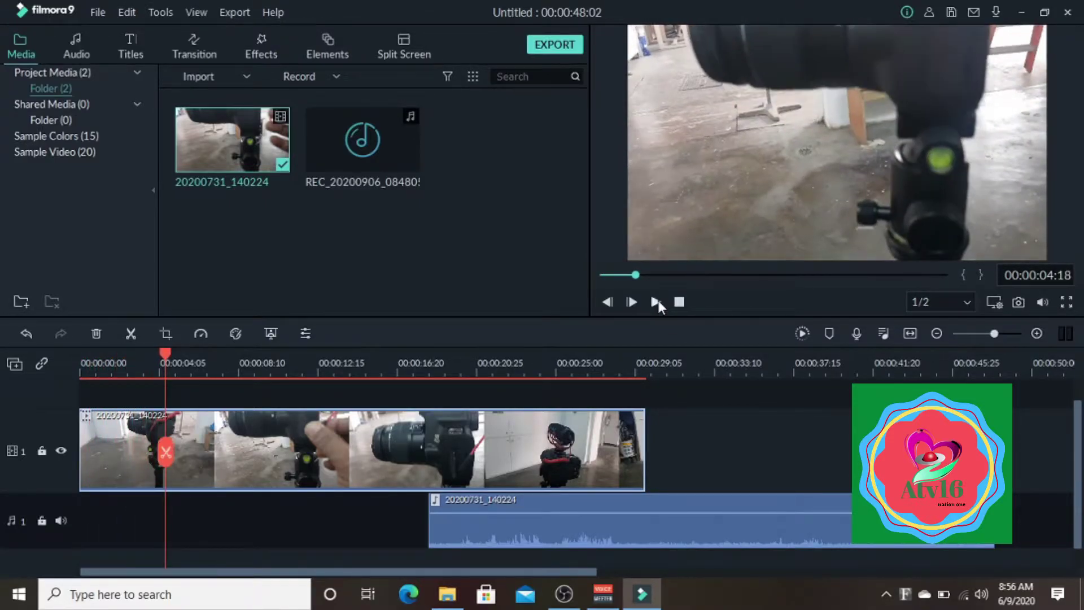
- Try the recording REC_20200906_084805 on audio track 1 near the video's start, and delete both it and the detached audio
drag(407, 139, 102, 481)
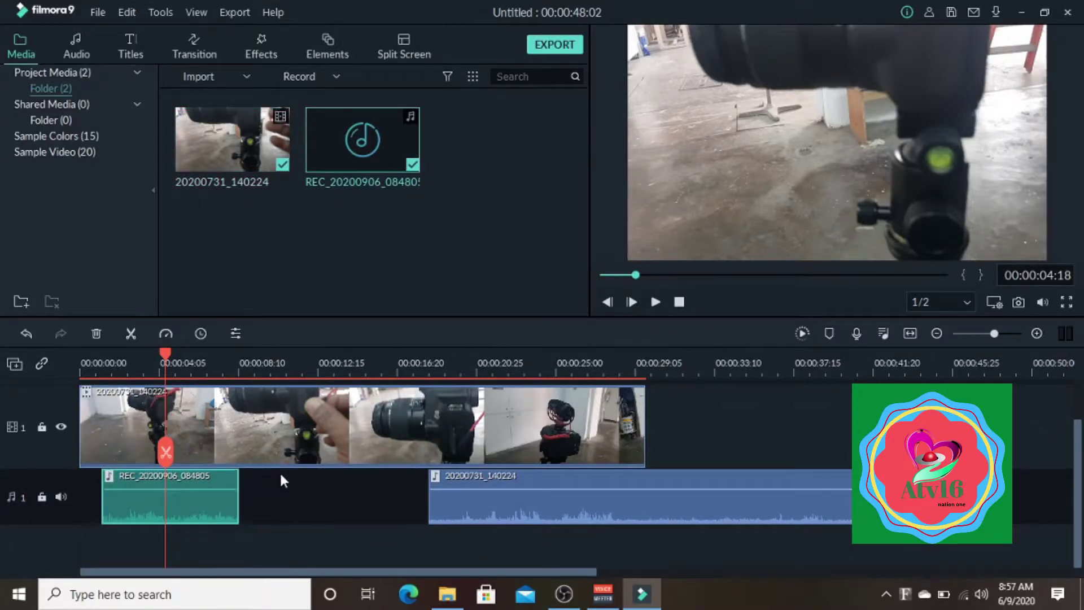
click(96, 333)
click(391, 509)
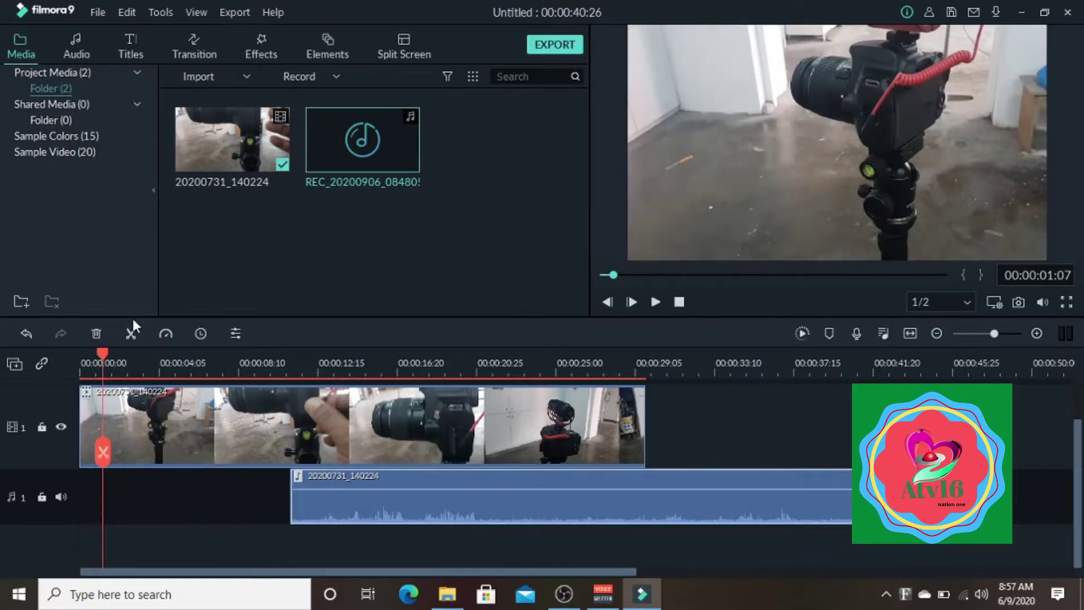
click(95, 333)
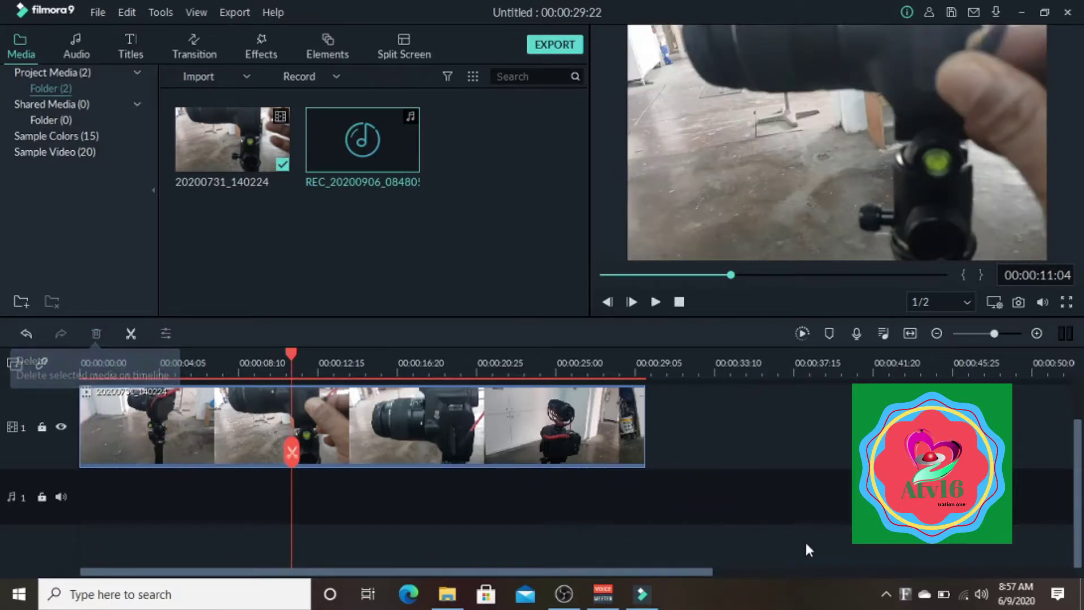
- Delete the 20200731_140224 video clip from video track 1
scroll(766, 480, up, 1)
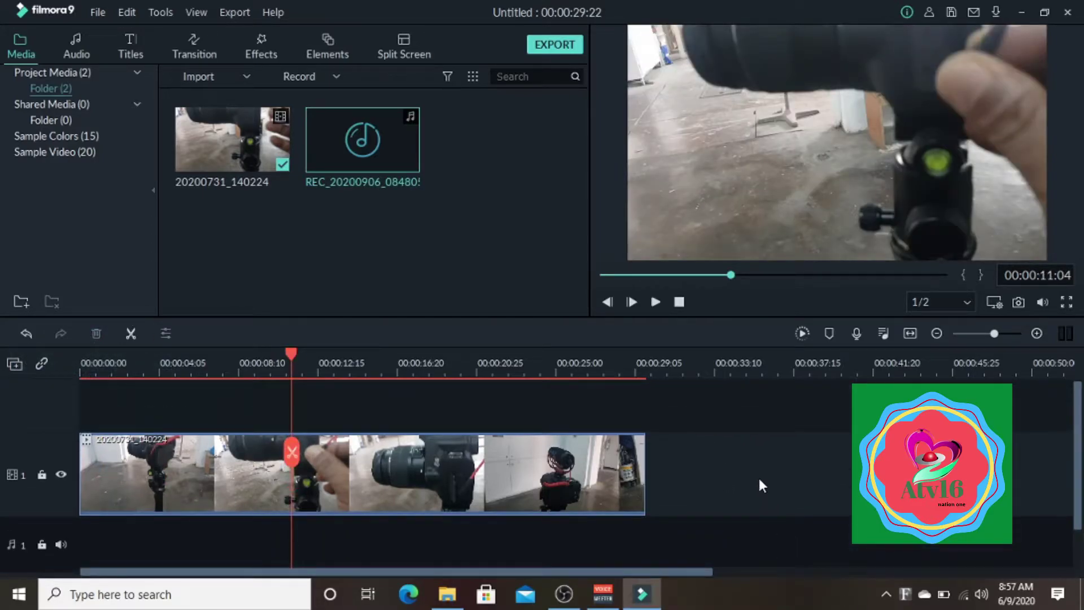
click(497, 438)
click(96, 333)
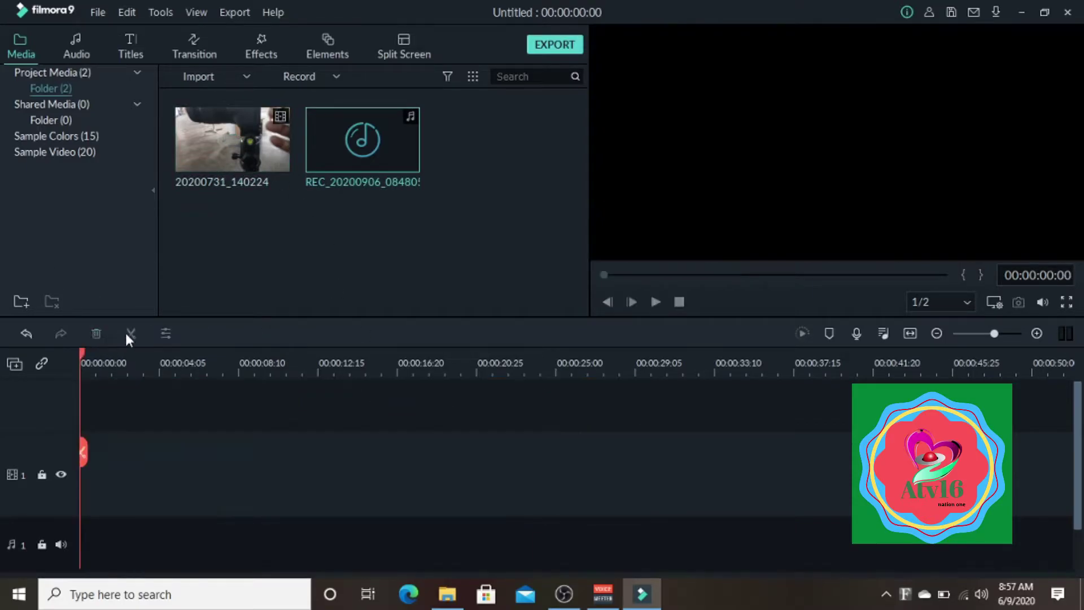
- Add the video 20200731_140224 to the start of video track 1 and detach its audio onto audio track 1
drag(260, 163, 71, 429)
drag(336, 458, 326, 505)
scroll(731, 483, down, 1)
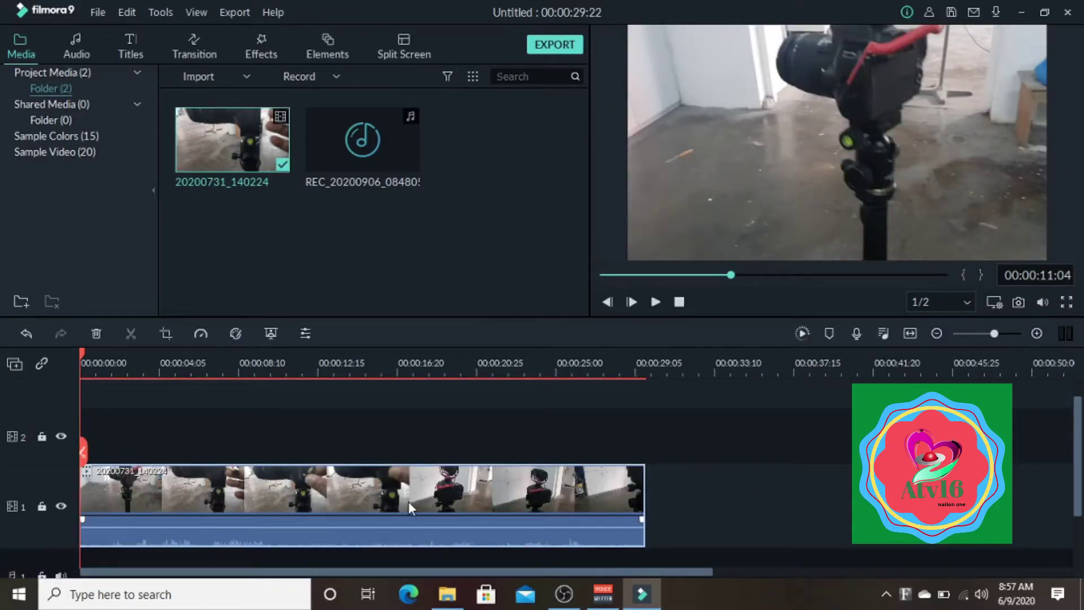
right_click(462, 495)
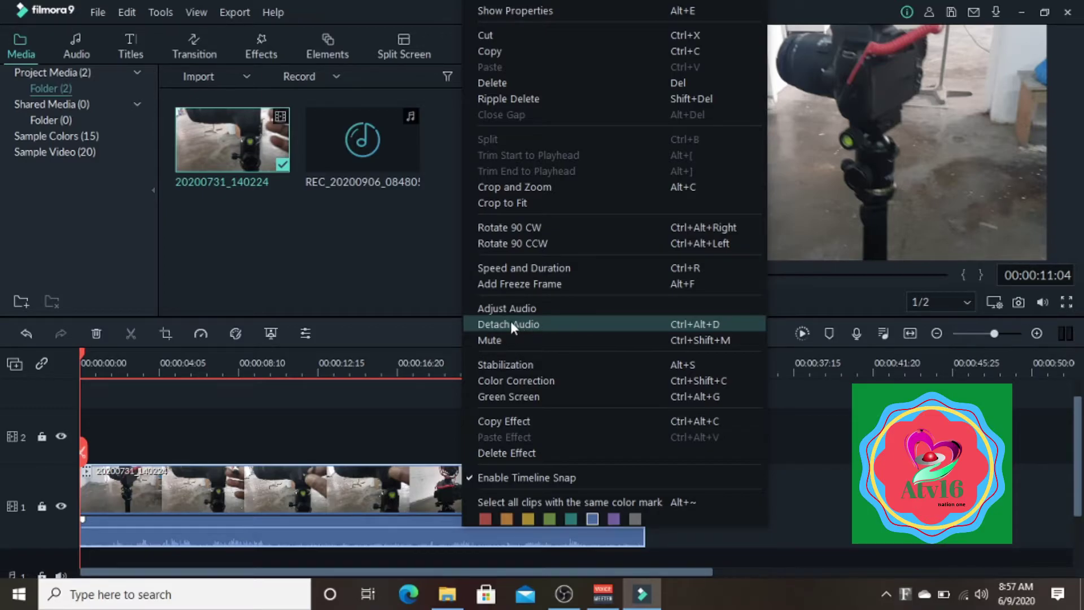
click(562, 329)
scroll(756, 490, down, 2)
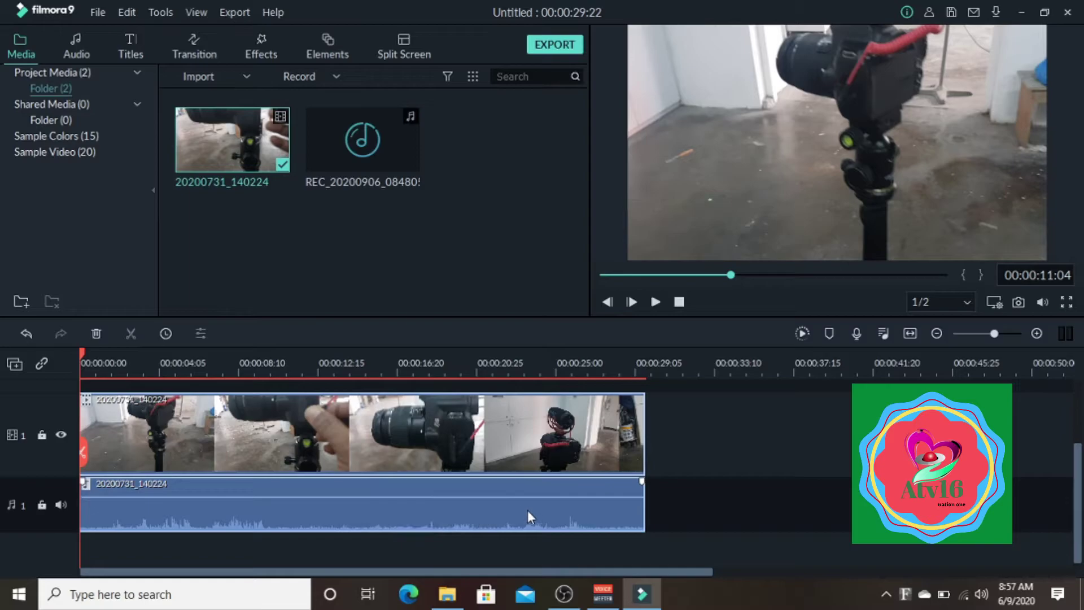
- Move the detached audio clip to the end of the video and delete it from audio track 1
click(415, 439)
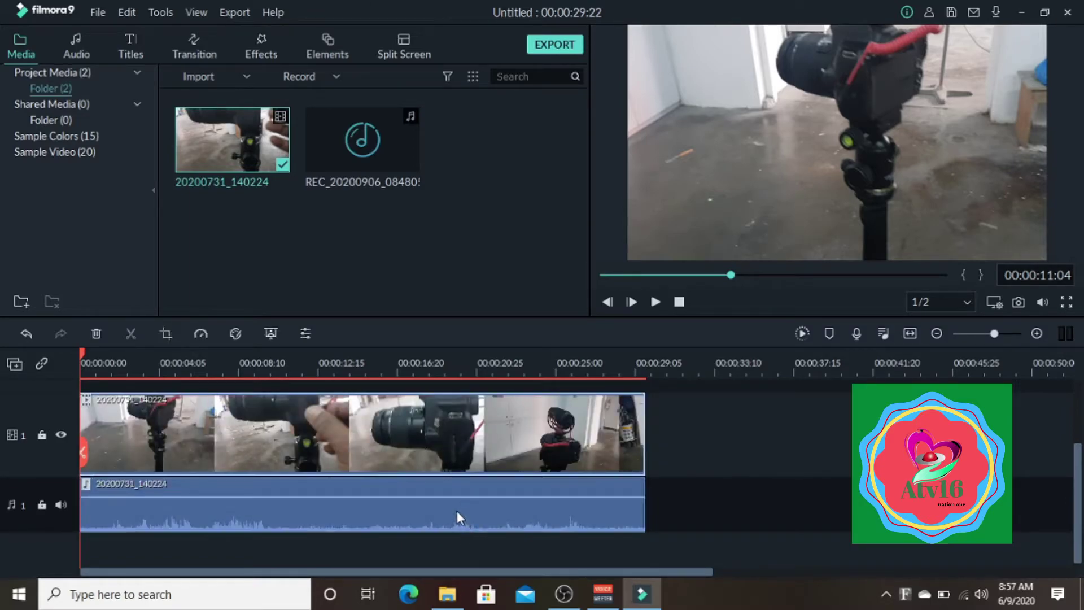
drag(459, 512, 1012, 521)
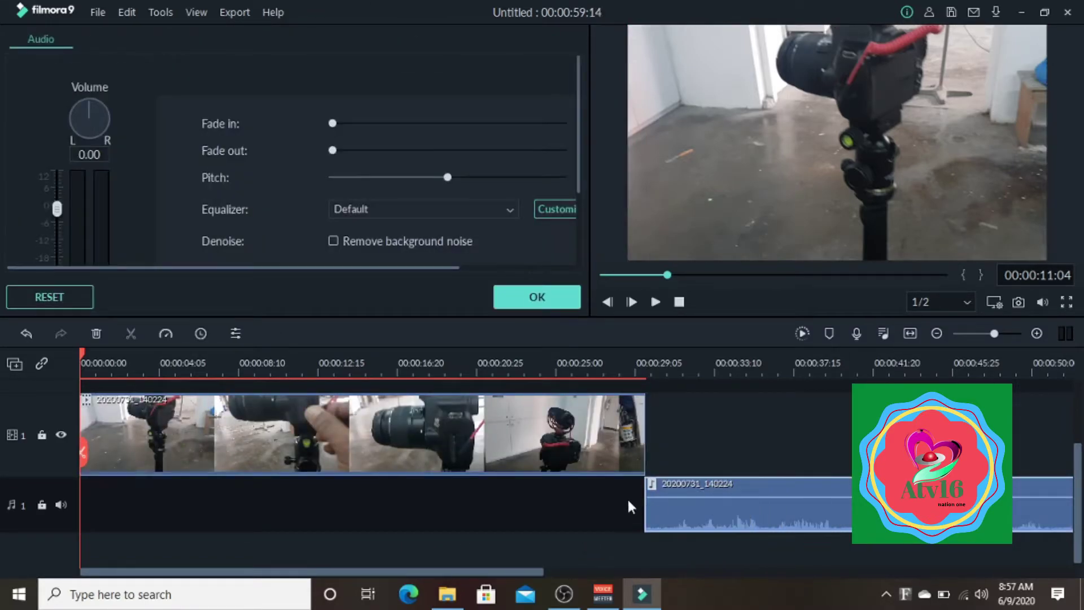
click(570, 299)
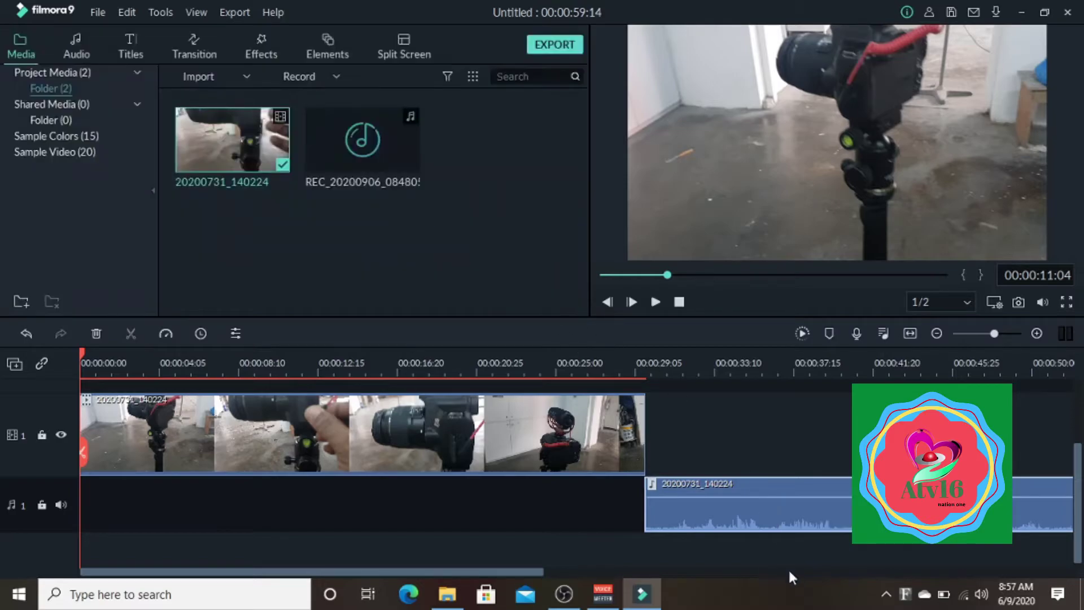
click(96, 333)
scroll(791, 523, up, 1)
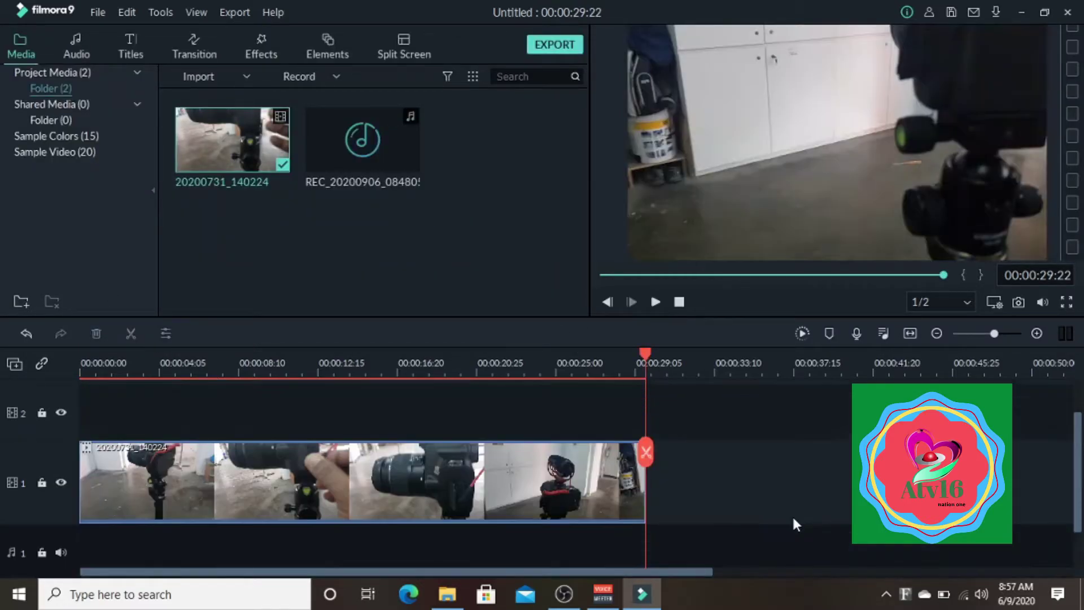
- Play the remaining video briefly from its start to check it without its audio, and stop playback
click(655, 300)
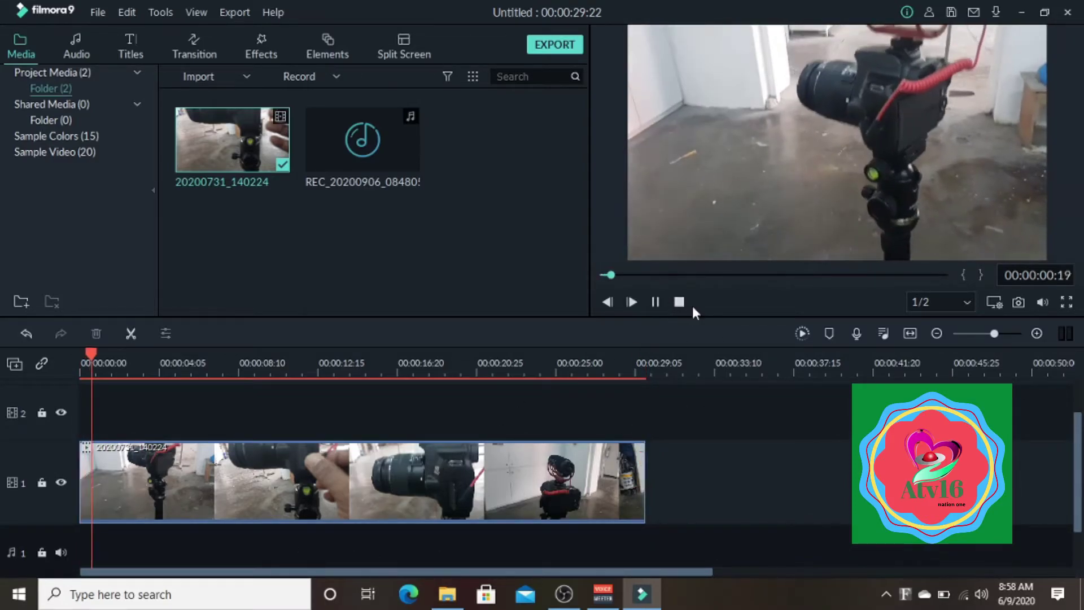
click(679, 303)
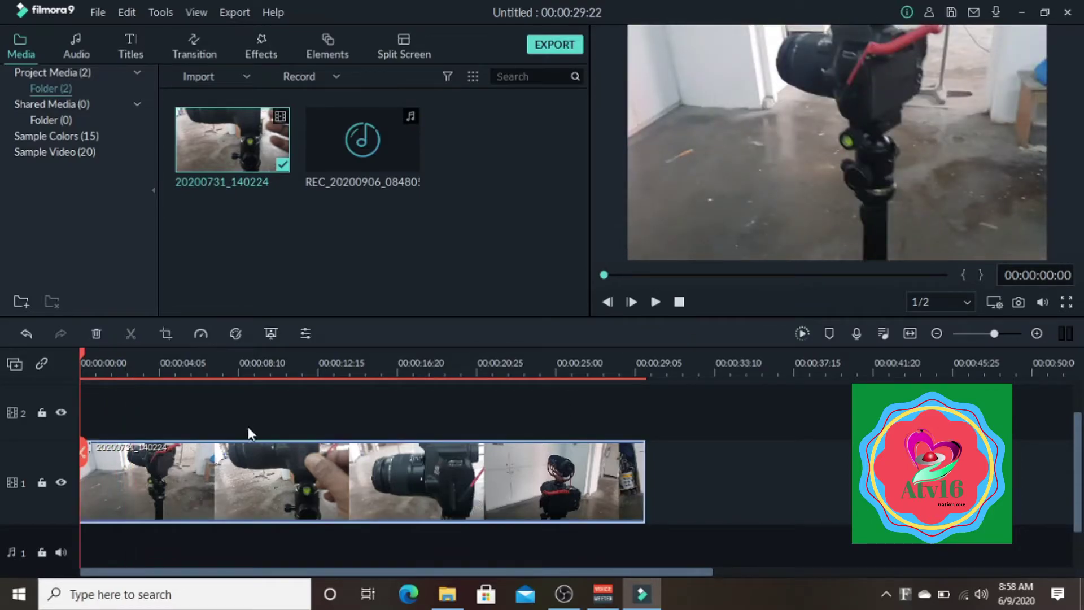
- Delete the silent video clip from video track 1 and add 20200731_140224 with its sound to the start of the track
click(97, 334)
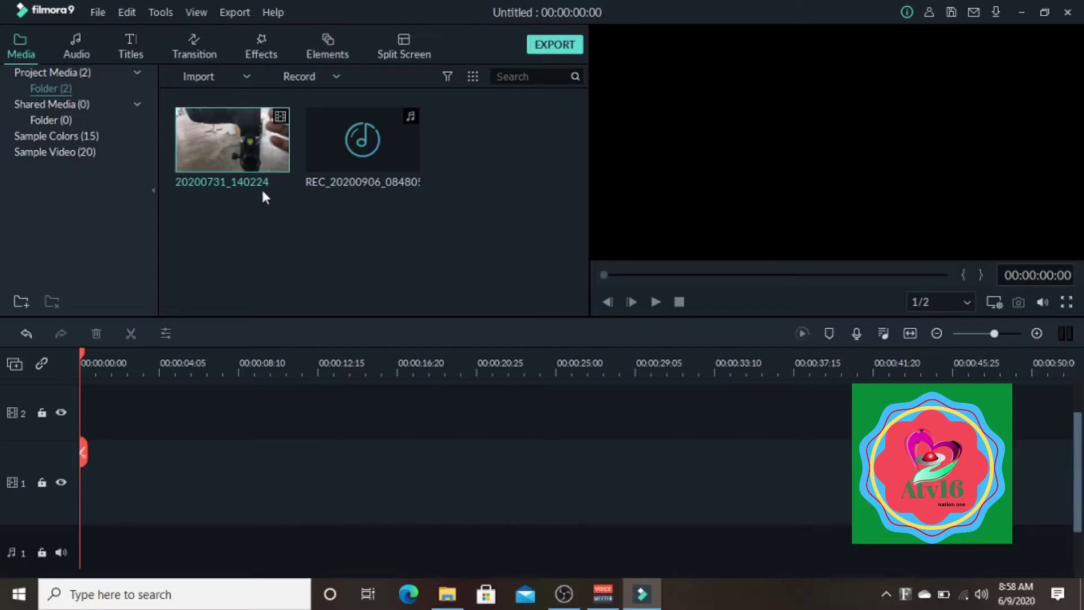
drag(269, 159, 95, 475)
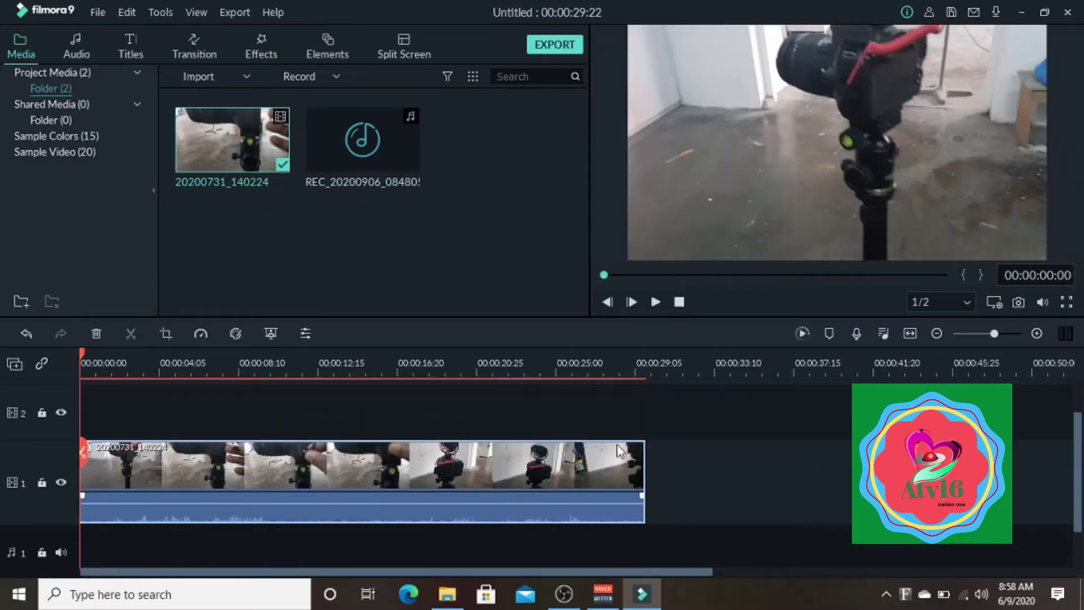
- View the audio settings of the clip on video track 1 and close them
double_click(302, 469)
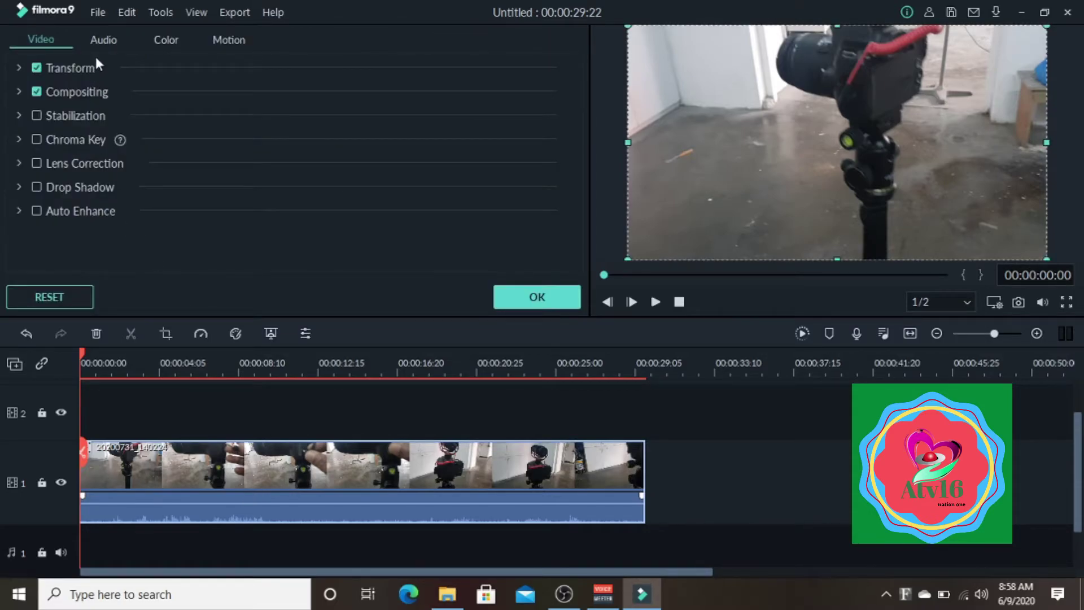
click(98, 39)
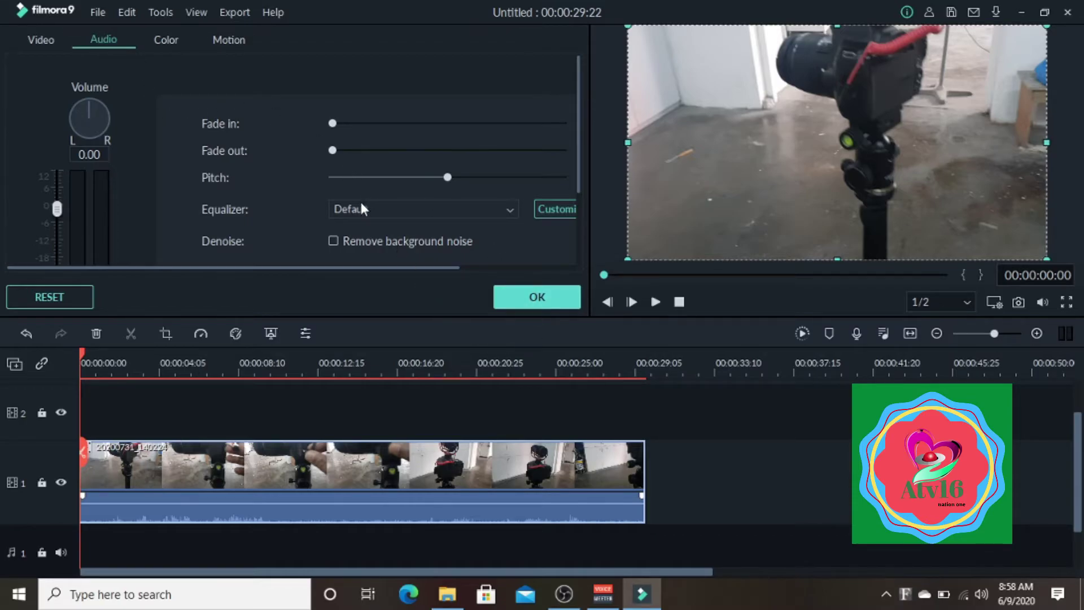
click(537, 297)
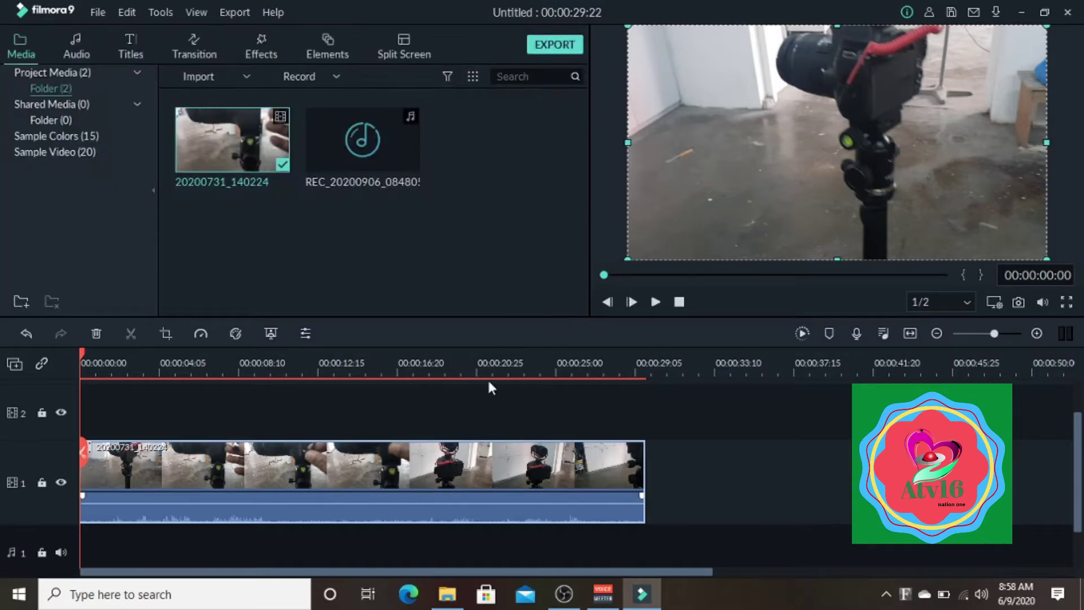
- Set the clip's equalizer bands from 31 to 8k to 12.32, 8.53, -0.76, -3.03, -2.65, -5.87, -5.87, 0.19 and 4.17
right_click(249, 481)
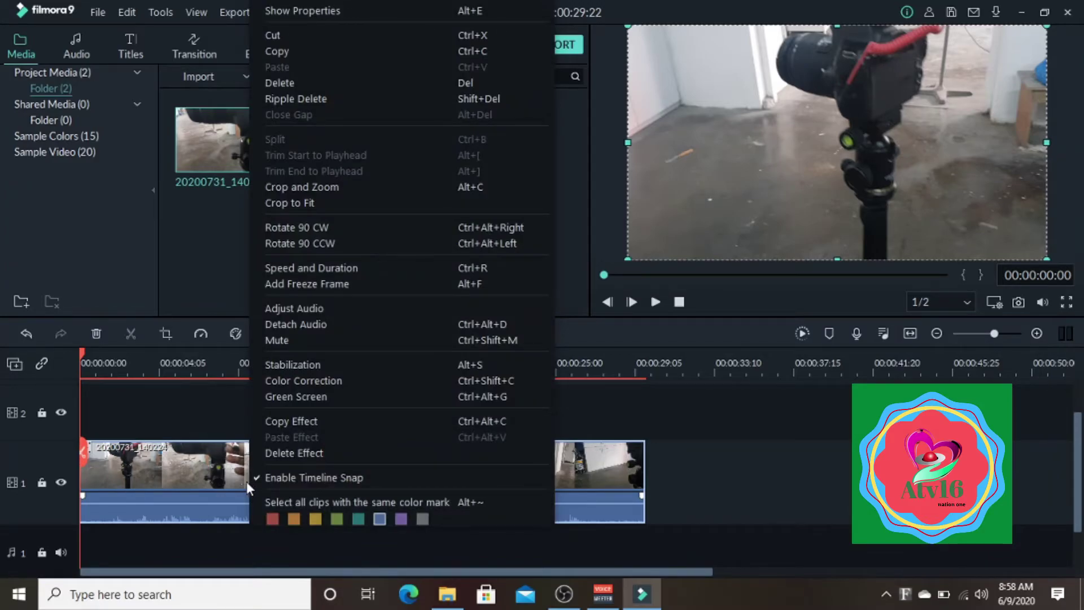
click(290, 308)
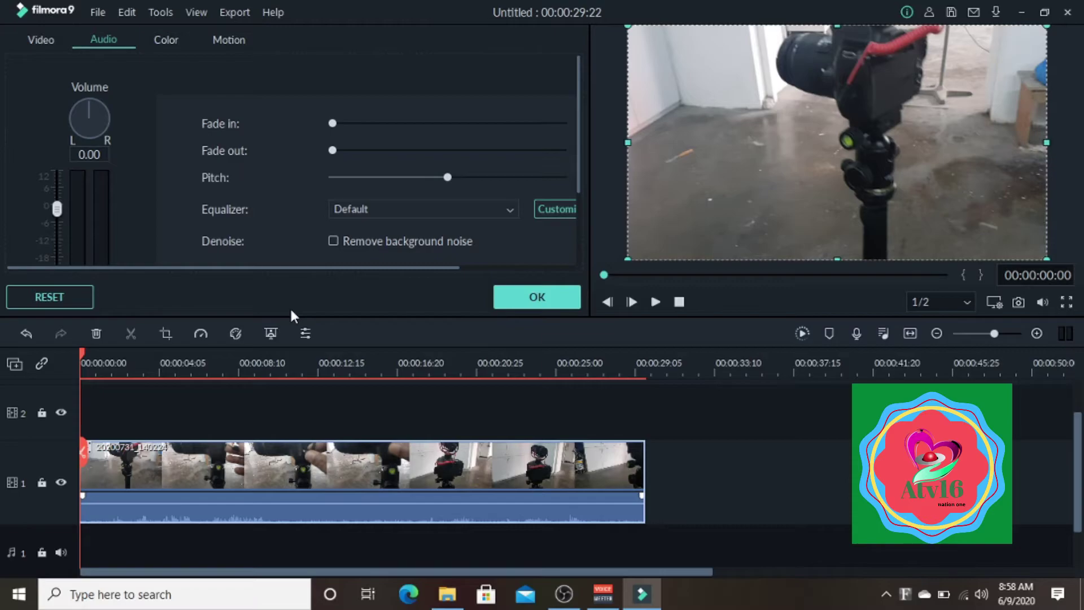
scroll(290, 306, down, 1)
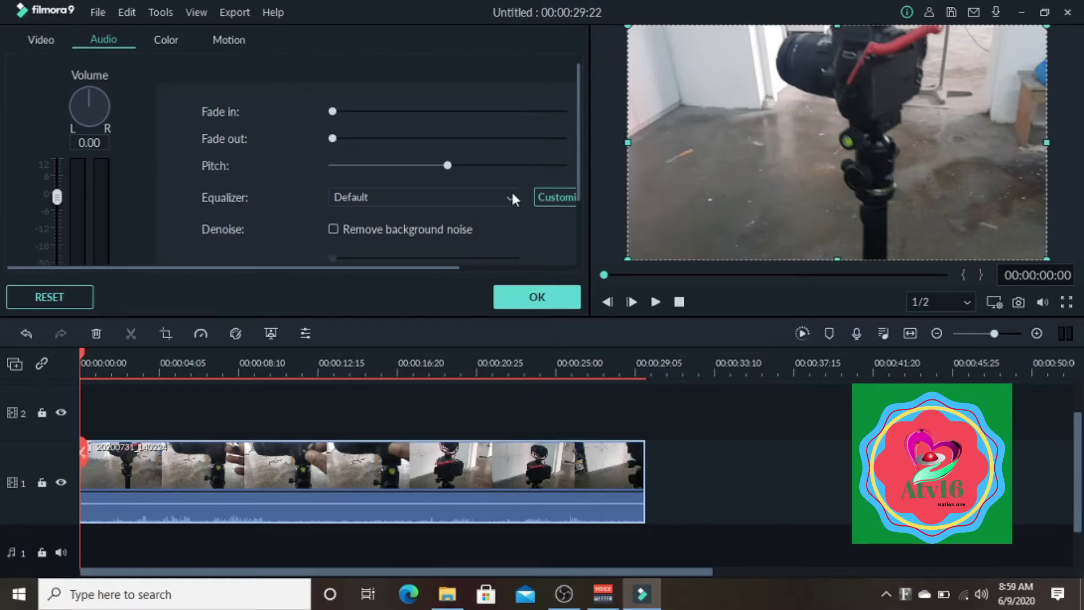
click(554, 199)
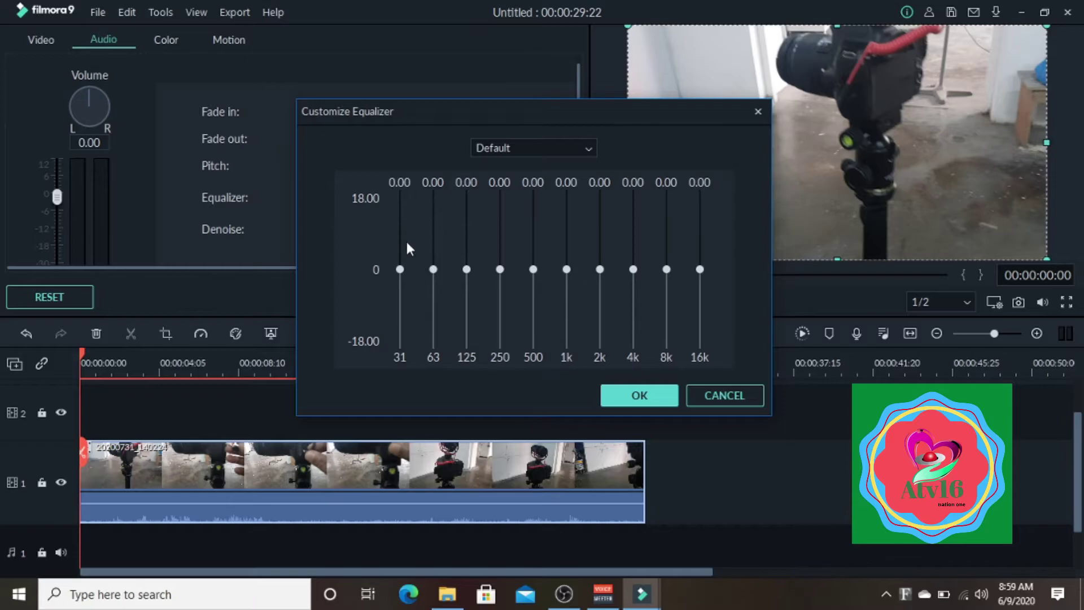
drag(400, 269, 399, 218)
drag(433, 269, 433, 233)
drag(466, 270, 533, 220)
drag(566, 269, 600, 294)
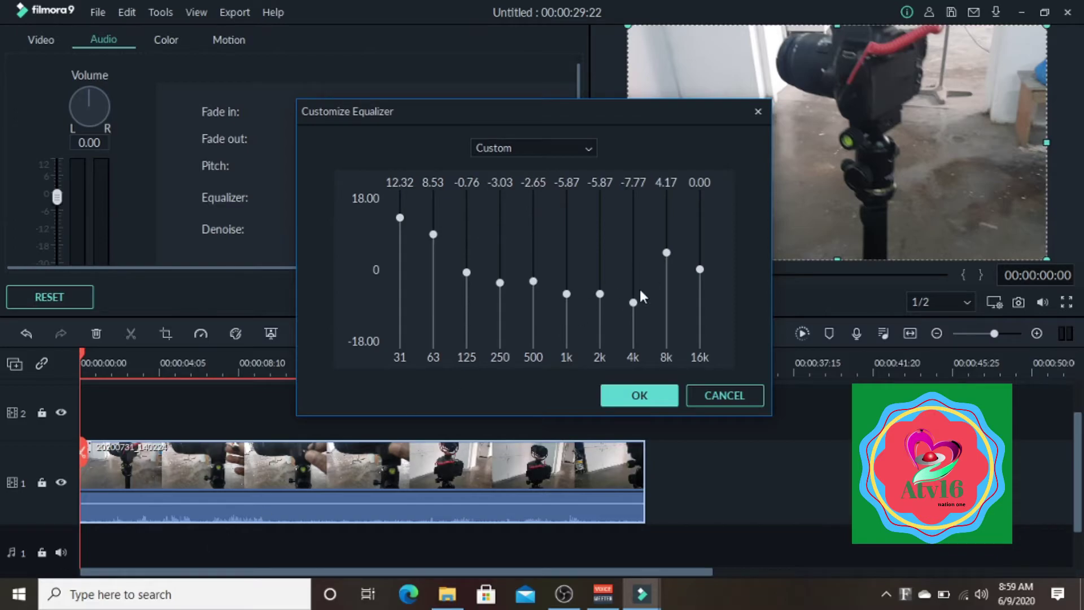
drag(636, 298, 632, 268)
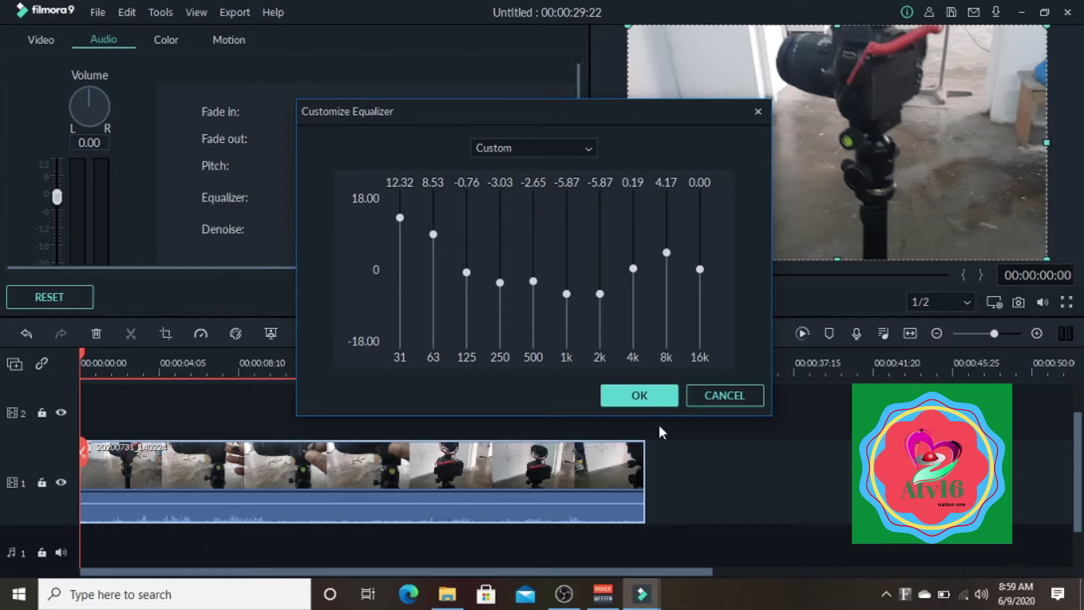
click(639, 397)
click(538, 297)
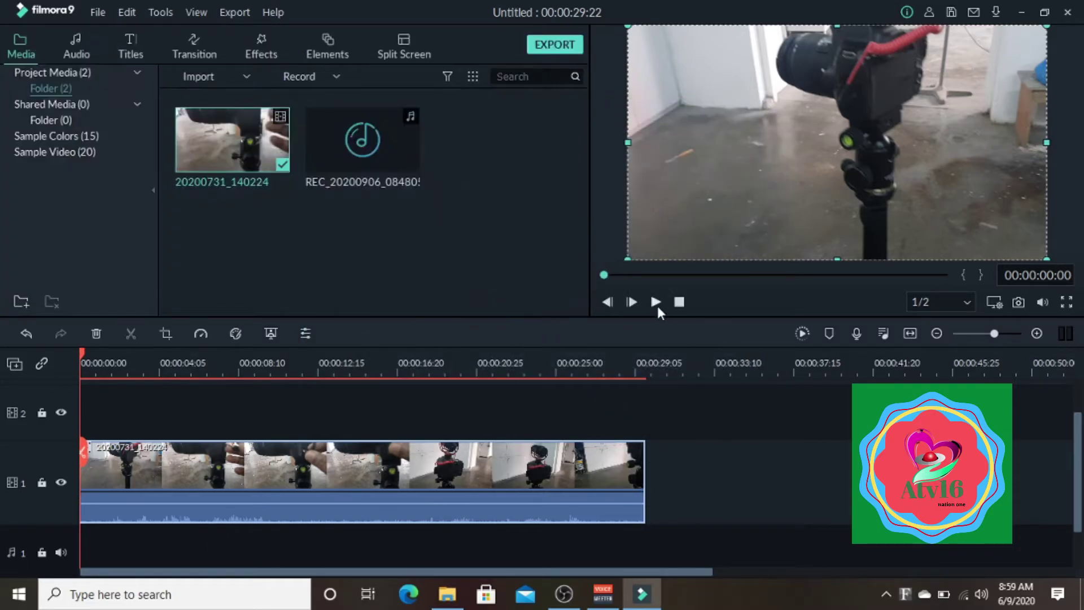
- Play the clip from its start for about seven seconds to hear the customized equalizer, and pause playback
click(656, 303)
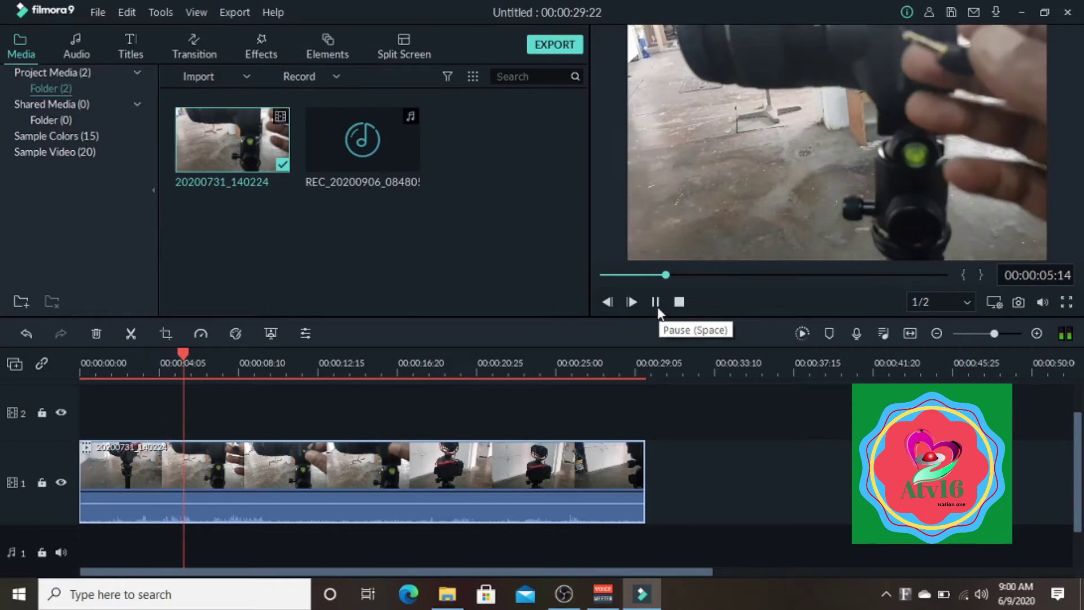
click(656, 302)
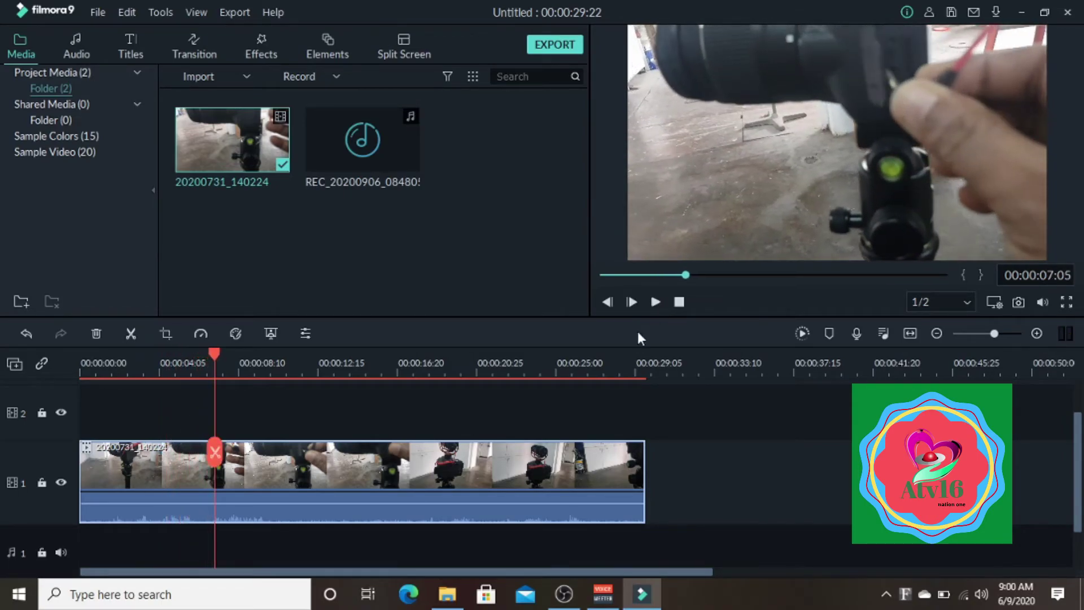
- Split the clip on video track 1 at 00:00:04:25 and delete the part before the cut
drag(210, 350, 172, 348)
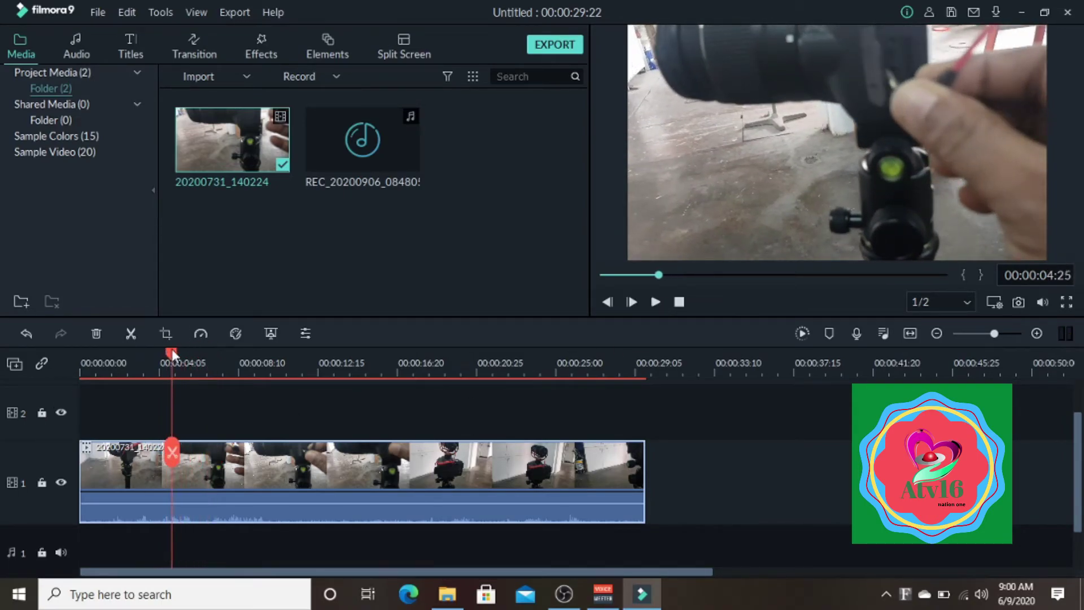
click(128, 334)
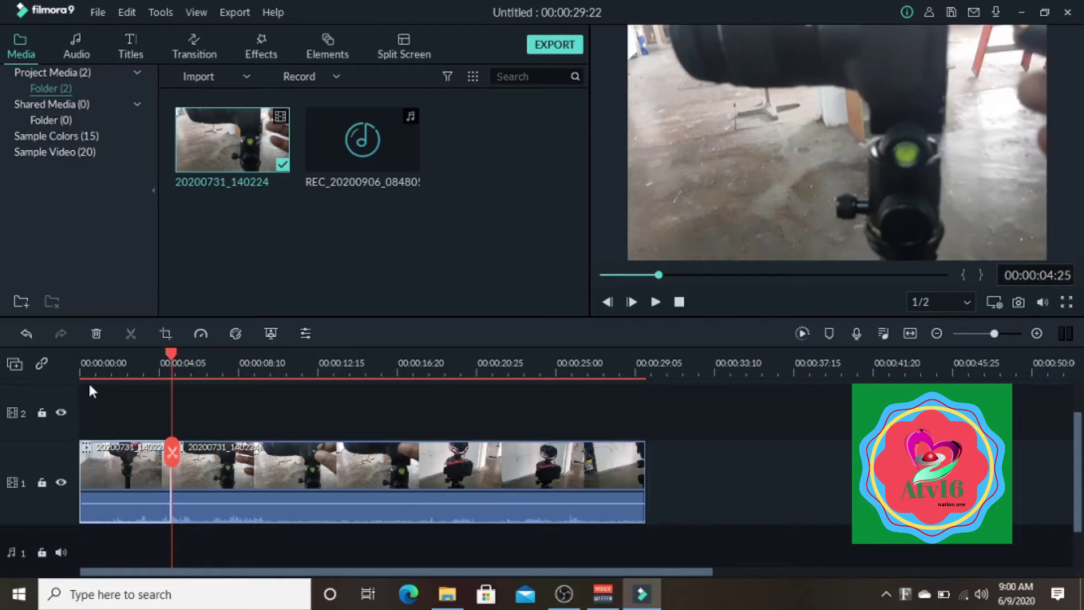
click(95, 334)
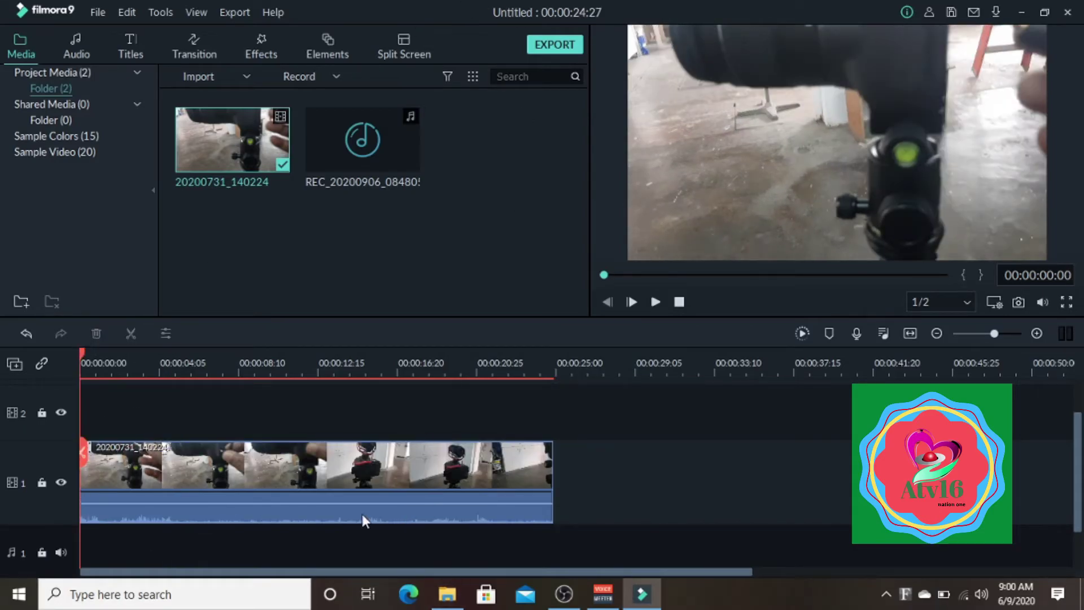
- Set the remaining clip's equalizer bands from 31 to 16k to 0.38, 0.57, -0.19, 0.00, -1.71, -2.27, -1.89, -6.44, -8.91 and -6.25
right_click(340, 466)
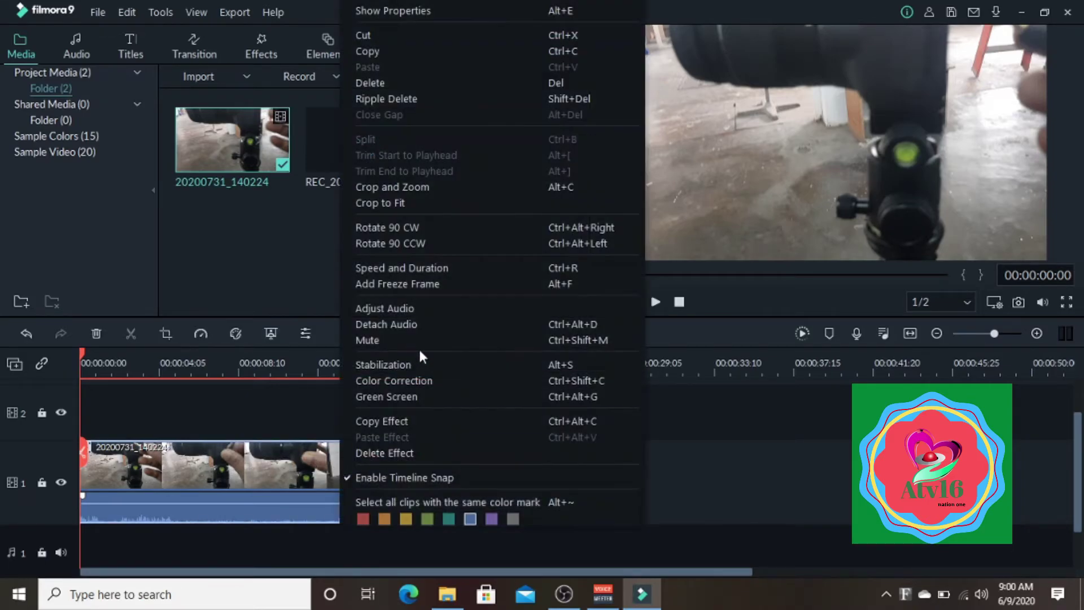
click(403, 310)
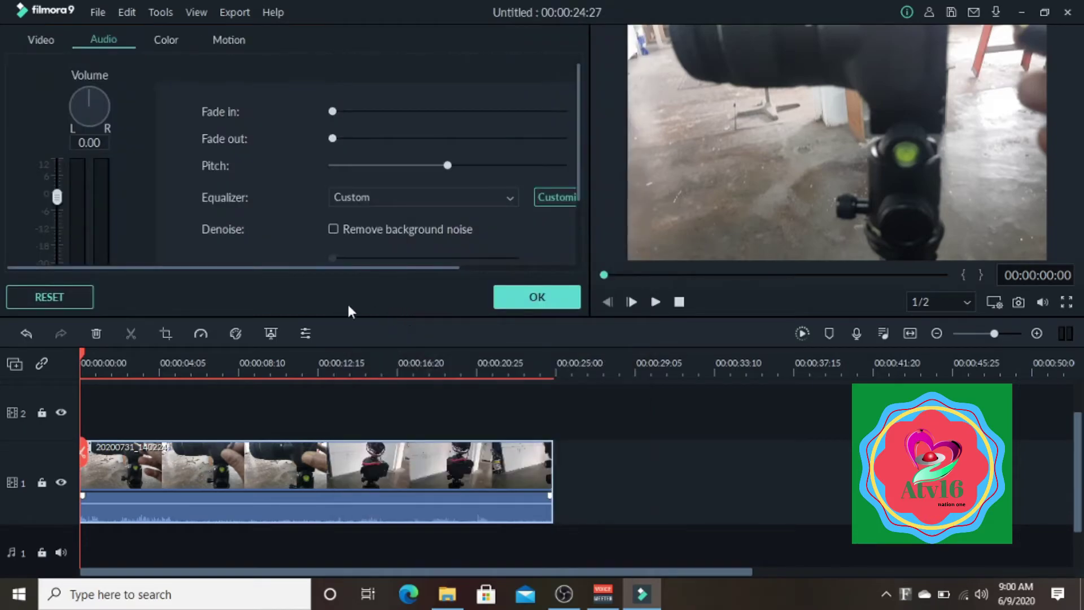
click(557, 199)
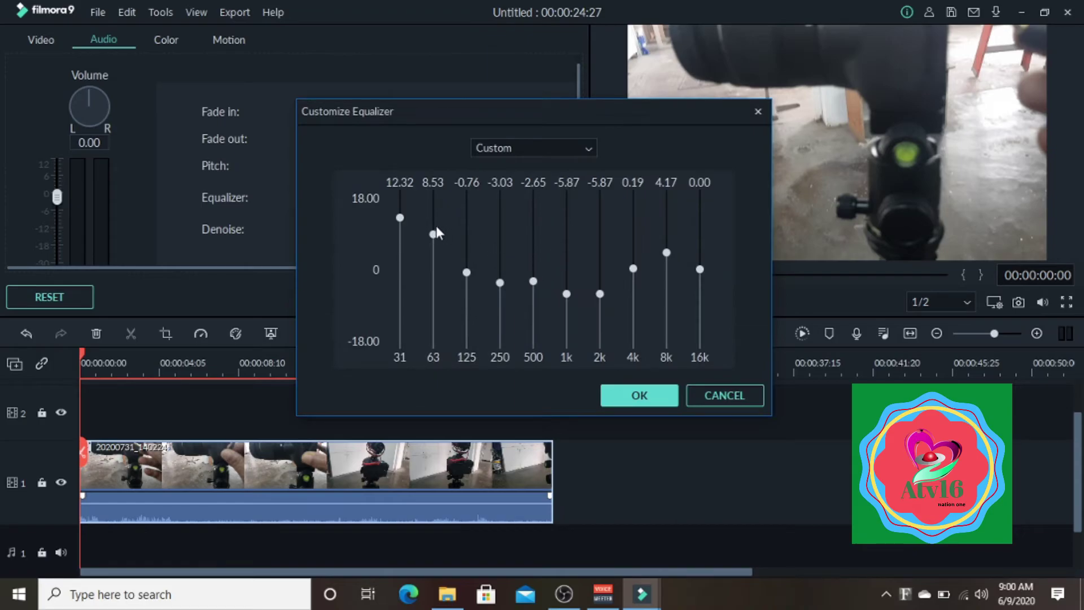
drag(396, 218, 633, 295)
drag(666, 256, 666, 306)
drag(700, 271, 699, 296)
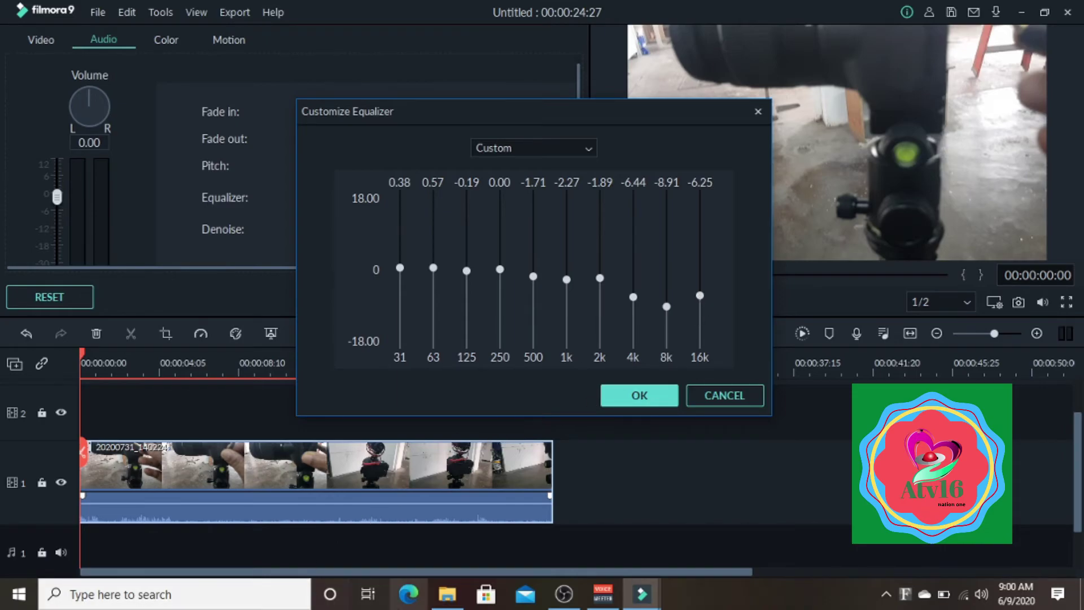
click(636, 396)
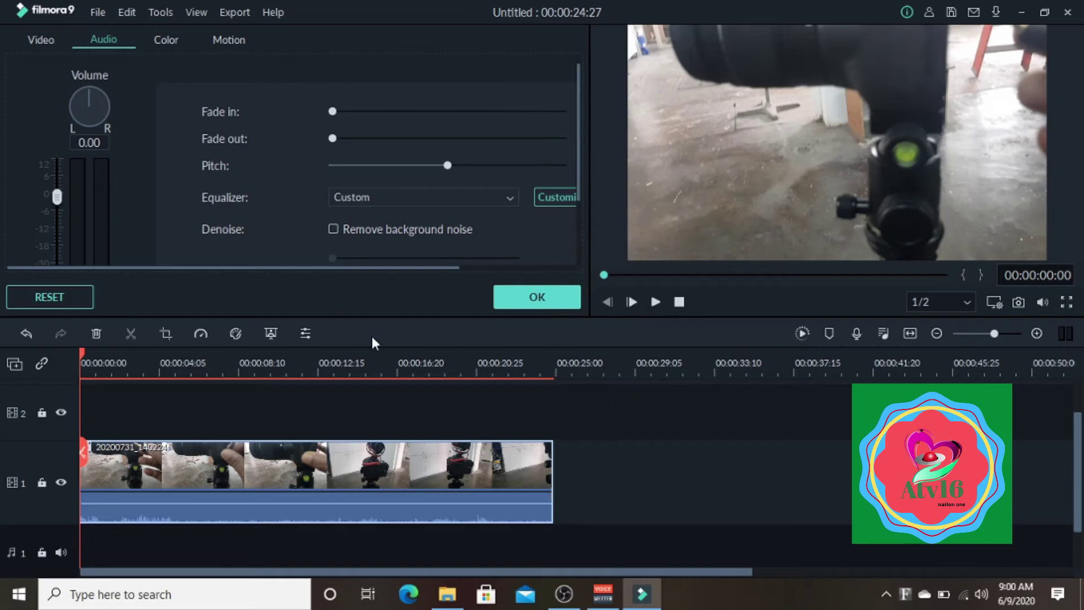
click(569, 299)
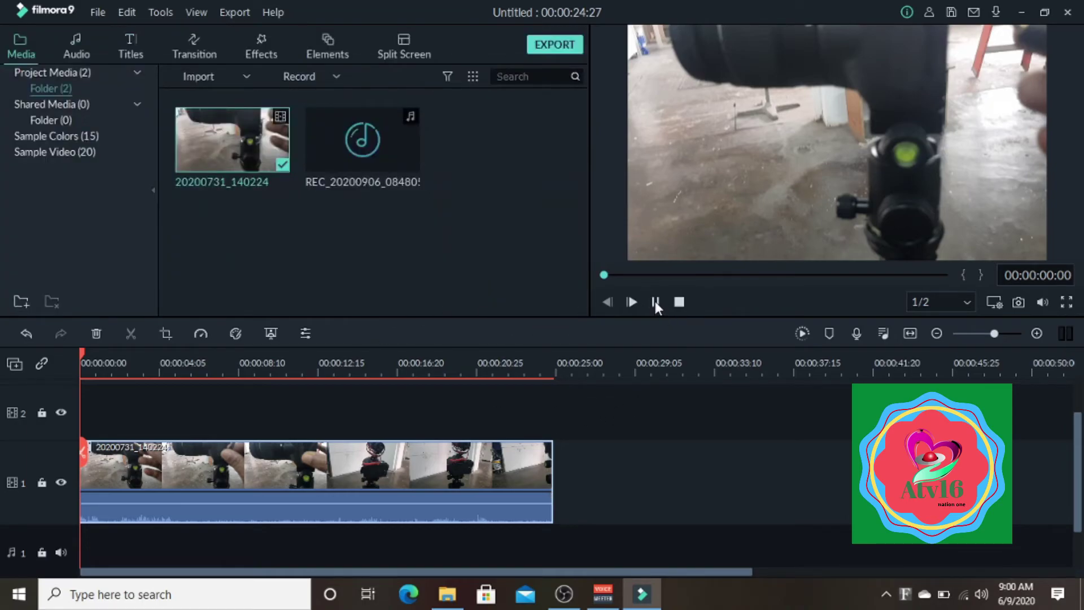
- Play the trimmed clip from its start for about five seconds to hear the adjusted sound, and pause playback
click(655, 301)
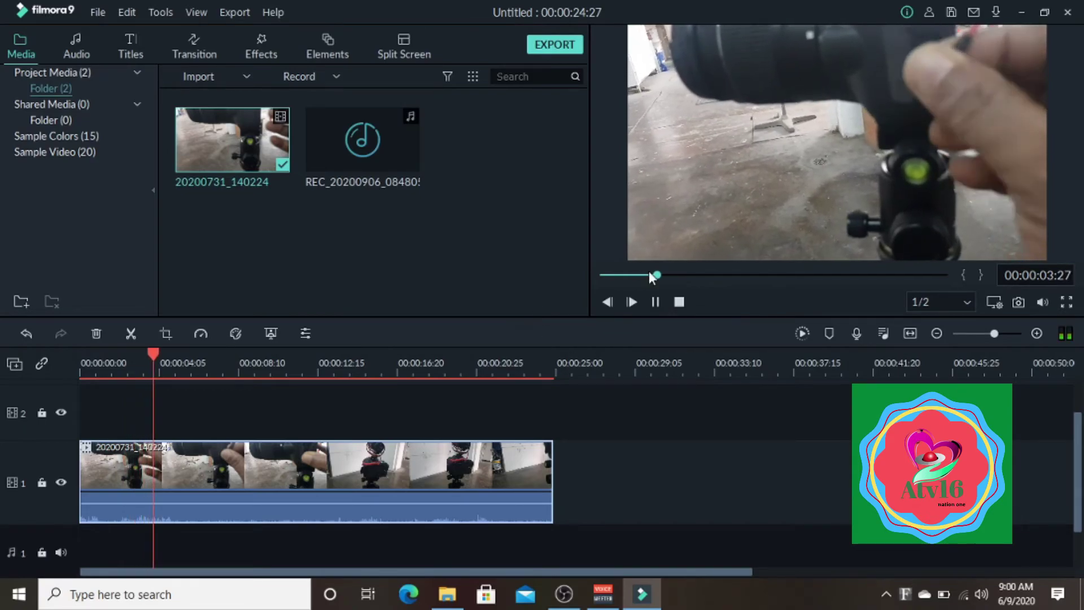
click(654, 302)
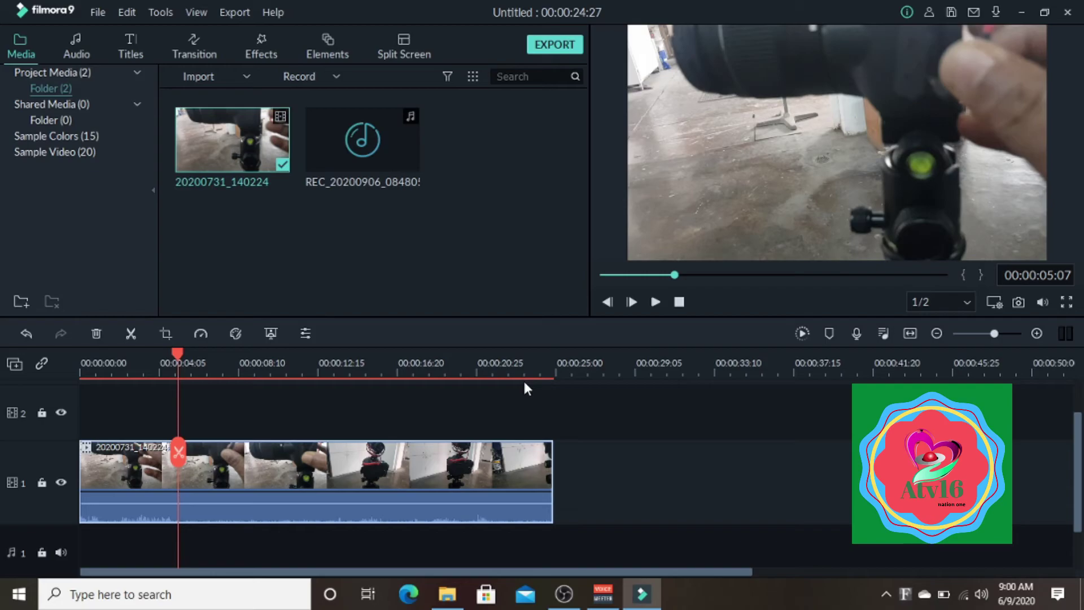
- Turn on background noise removal in the audio settings of the clip on video track 1
right_click(362, 467)
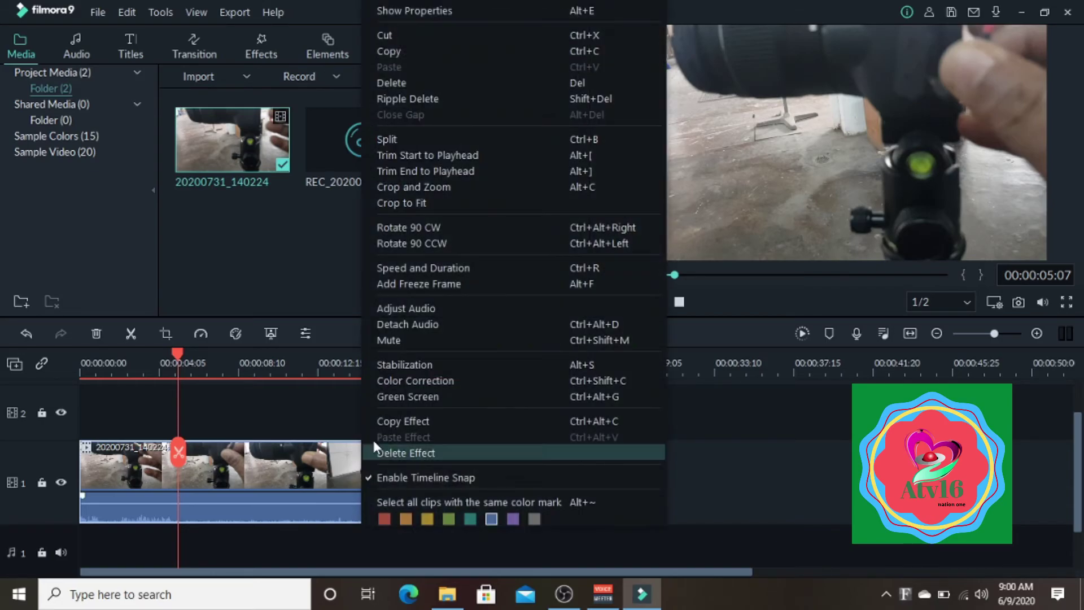
click(432, 307)
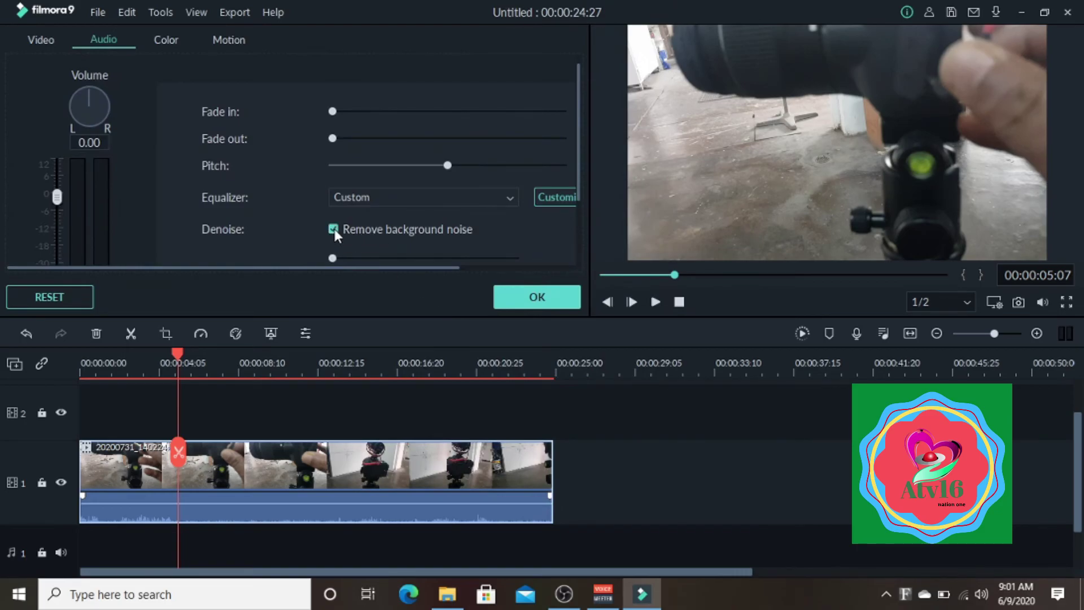
click(563, 291)
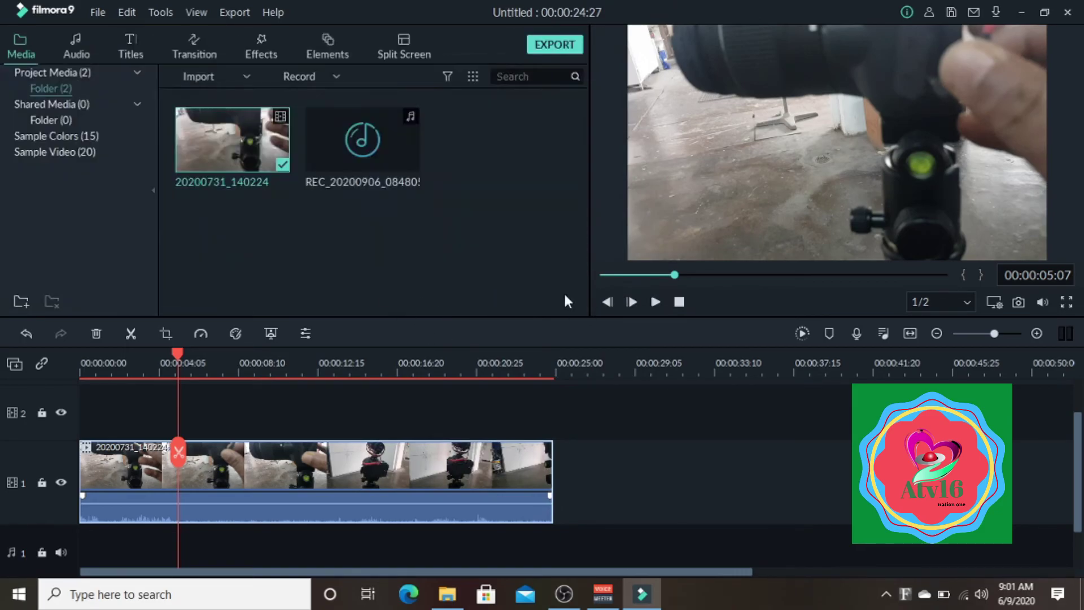